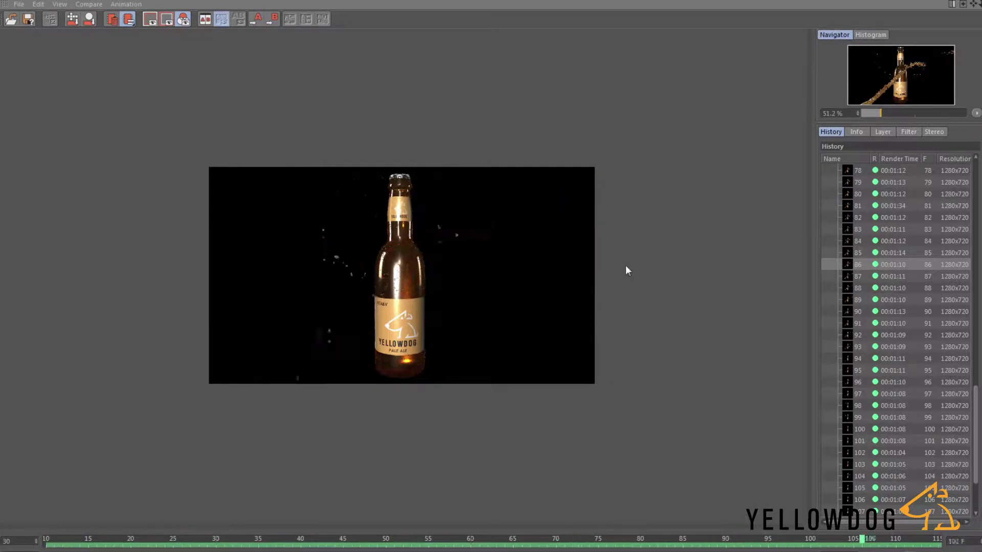
Step: Leave the scene camera's view and hide the Null group in the viewport
scroll(569, 288, up, 3)
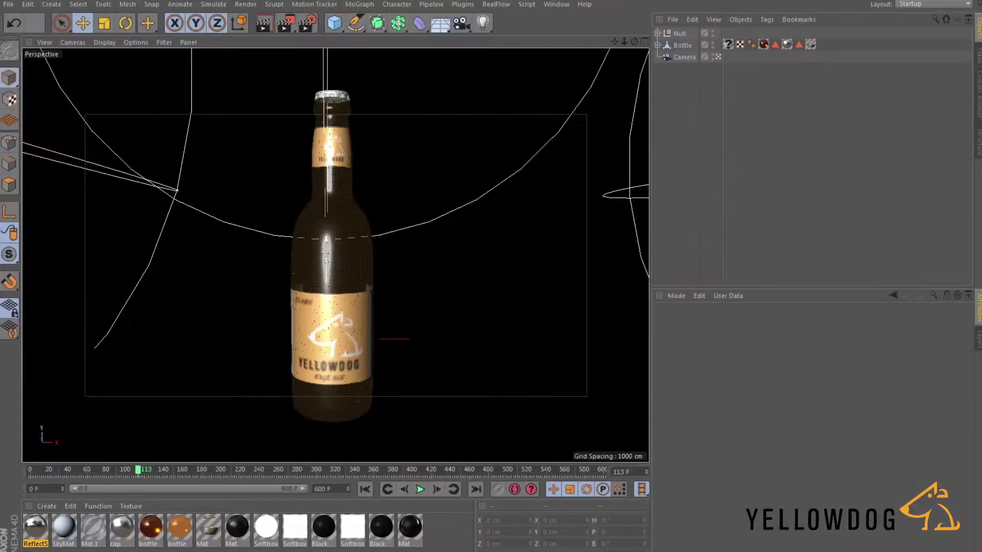
click(718, 56)
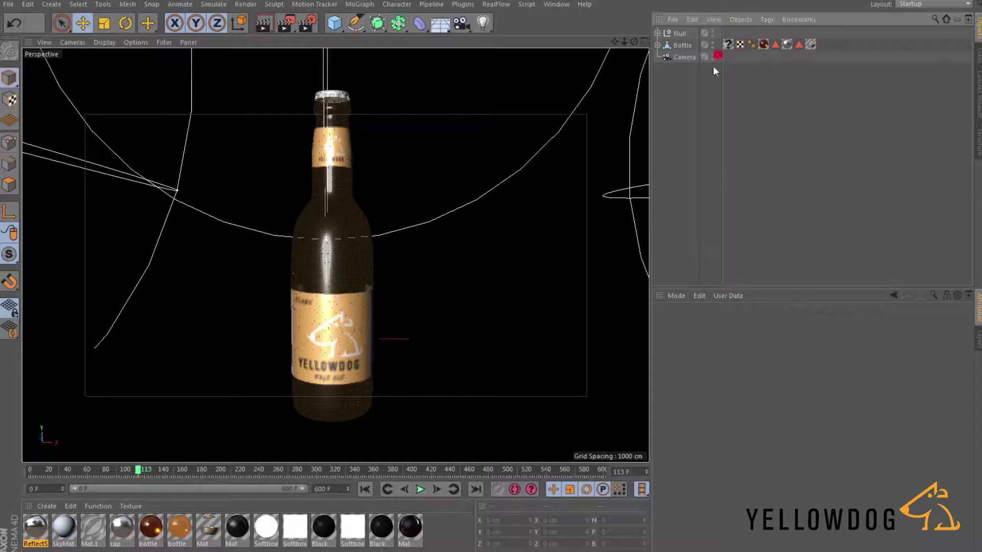
alt+middle_drag(418, 299, 405, 255)
click(713, 33)
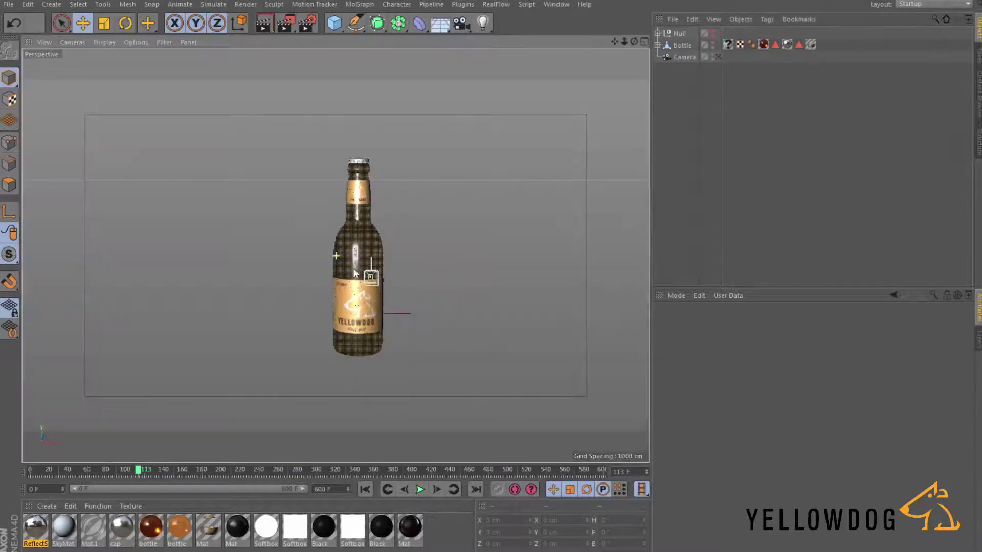
alt+right_drag(361, 266, 376, 264)
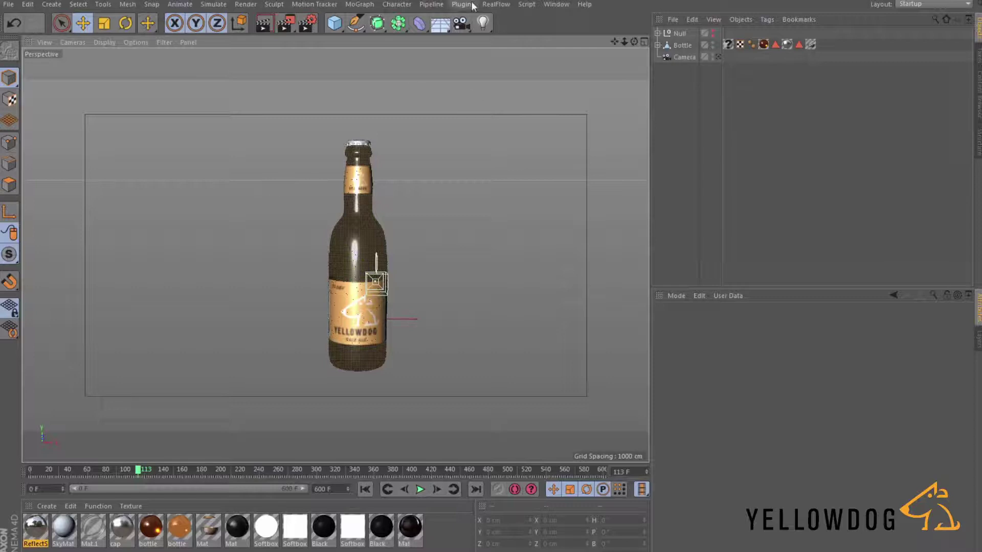
Step: Add a RealFlow circle emitter to the bottle scene
click(494, 4)
mouse_move(506, 41)
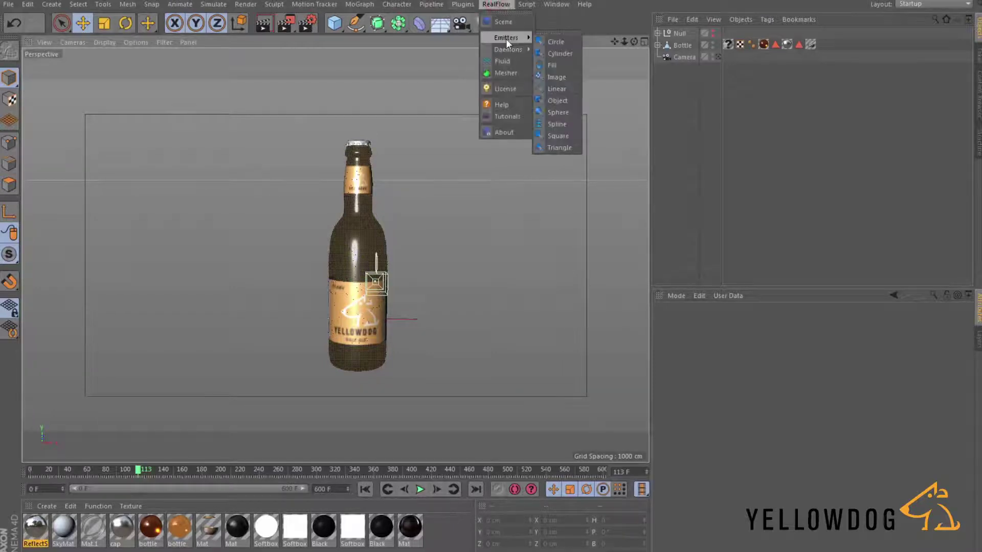
click(558, 41)
alt+drag(466, 275, 543, 426)
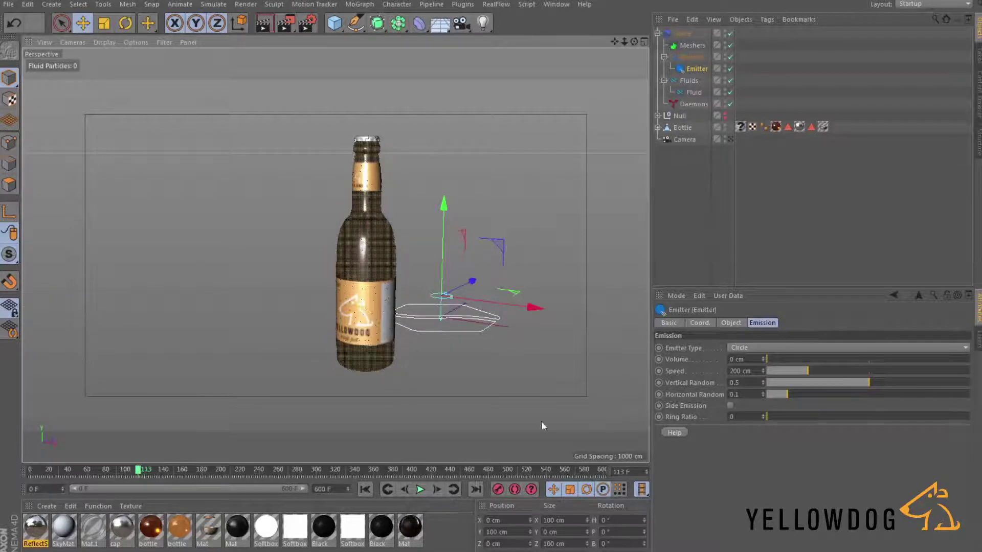
Step: Play the simulation from frame 0 to preview the emitter's particles, and rewind to the start
click(421, 490)
click(364, 490)
click(423, 489)
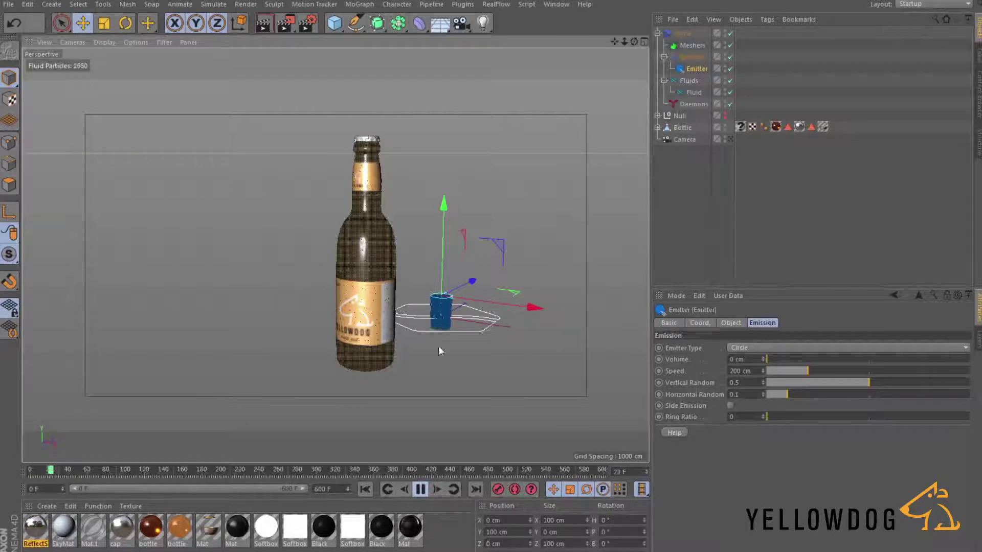
click(421, 489)
click(364, 489)
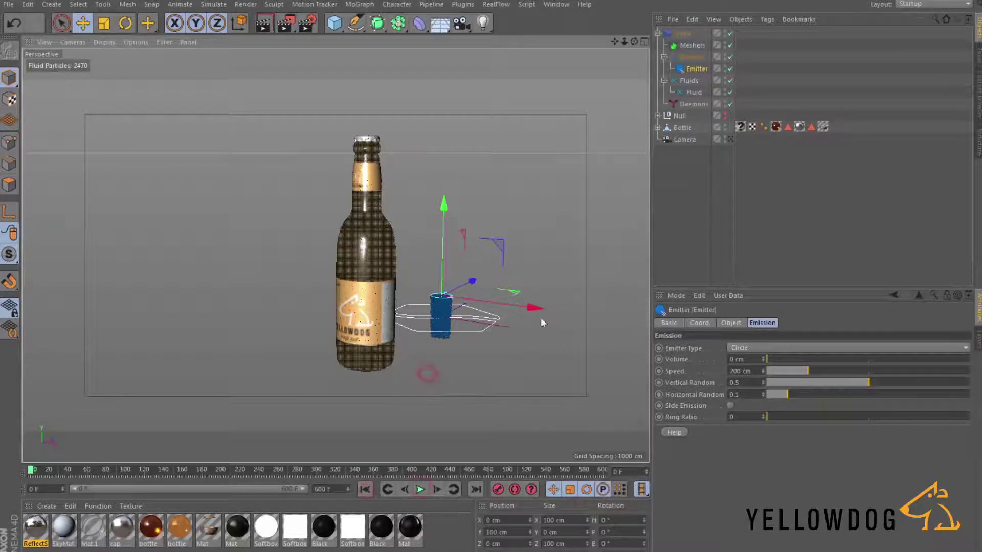
click(694, 194)
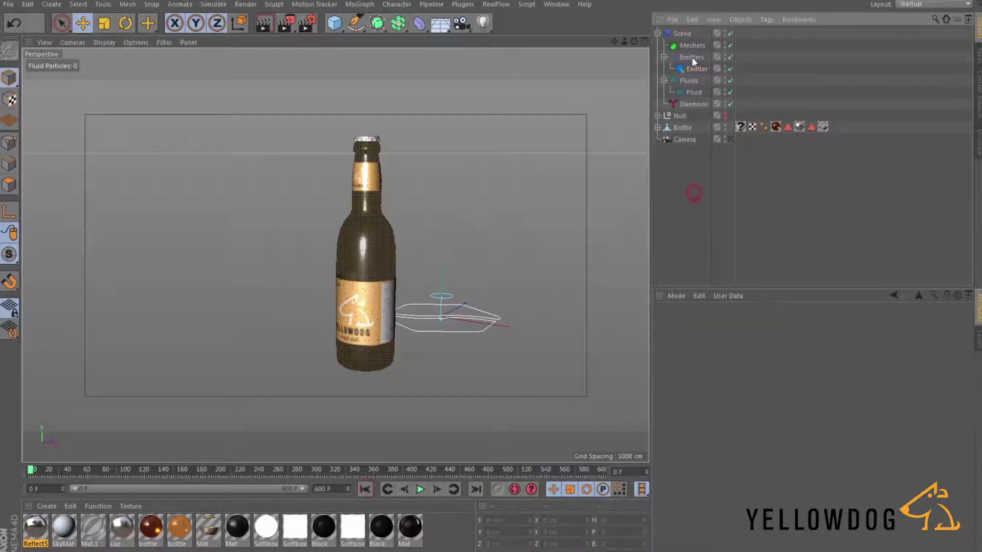
Step: Move the circle emitter up and in front of the bottle, to about X 522, Y 741, Z -1111 cm
click(695, 70)
alt+right_drag(520, 297, 458, 303)
alt+drag(458, 304, 478, 327)
drag(458, 222, 395, 209)
alt+drag(437, 296, 607, 244)
alt+drag(538, 263, 520, 329)
alt+drag(482, 274, 336, 255)
Step: Rotate the emitter to aim its stream past the bottle, at about H -6°, P 25°, B 82°
key(r)
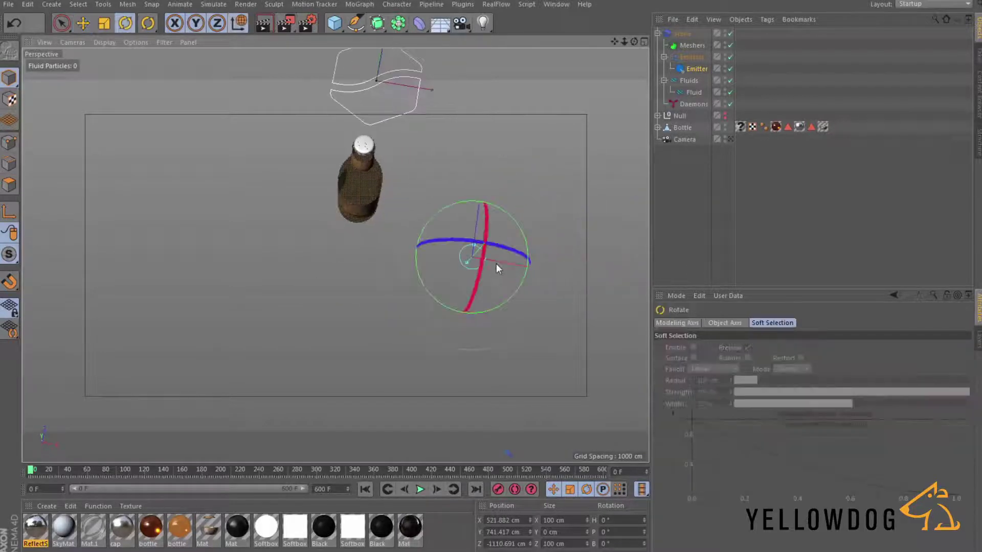
drag(499, 271, 445, 339)
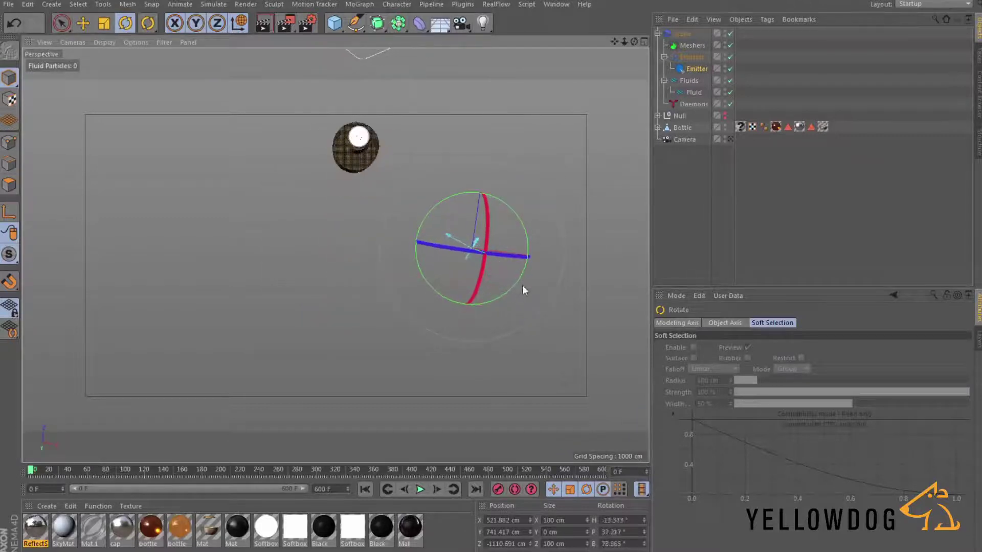
alt+drag(479, 239, 465, 121)
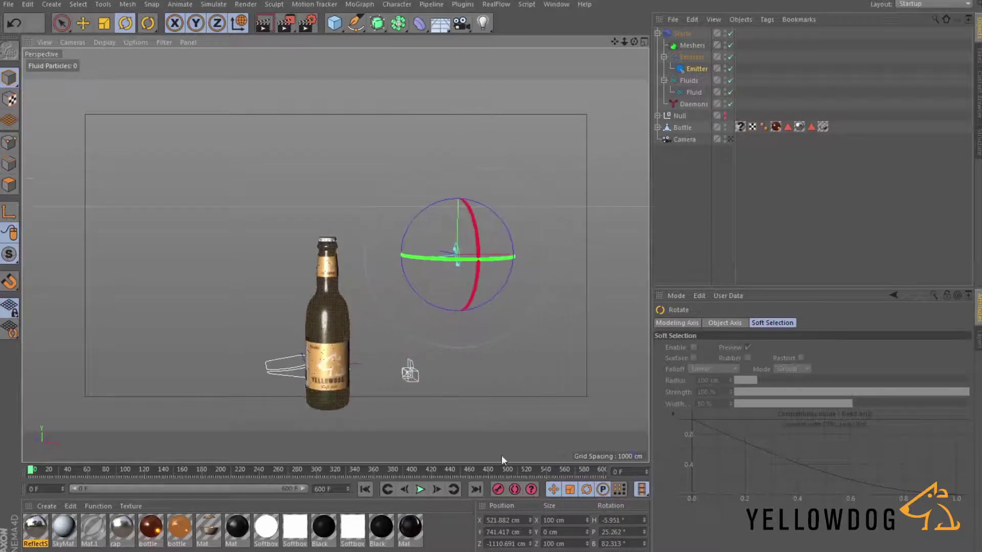
Step: Play the simulation to check the rotated emitter's particle direction from above, and rewind to frame 0
click(418, 490)
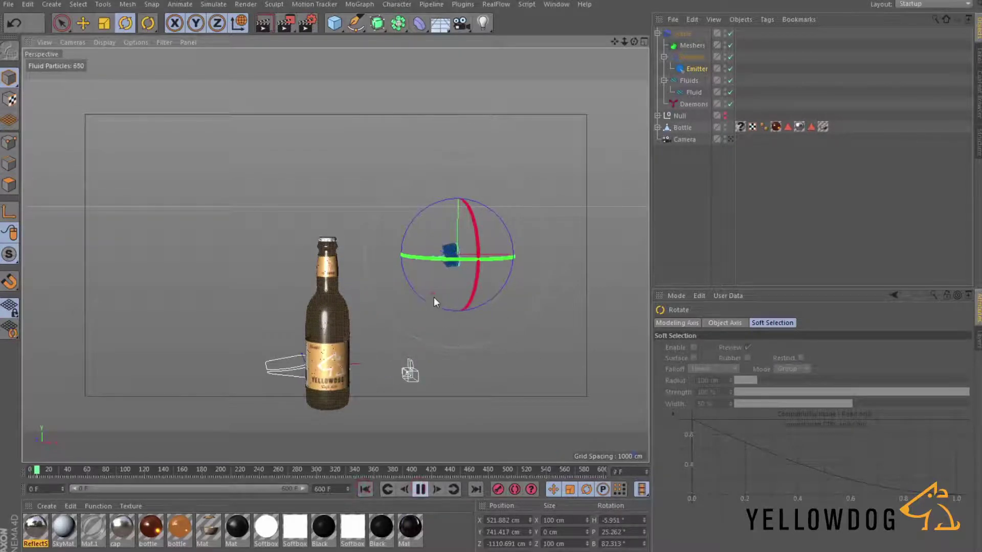
alt+drag(434, 297, 418, 438)
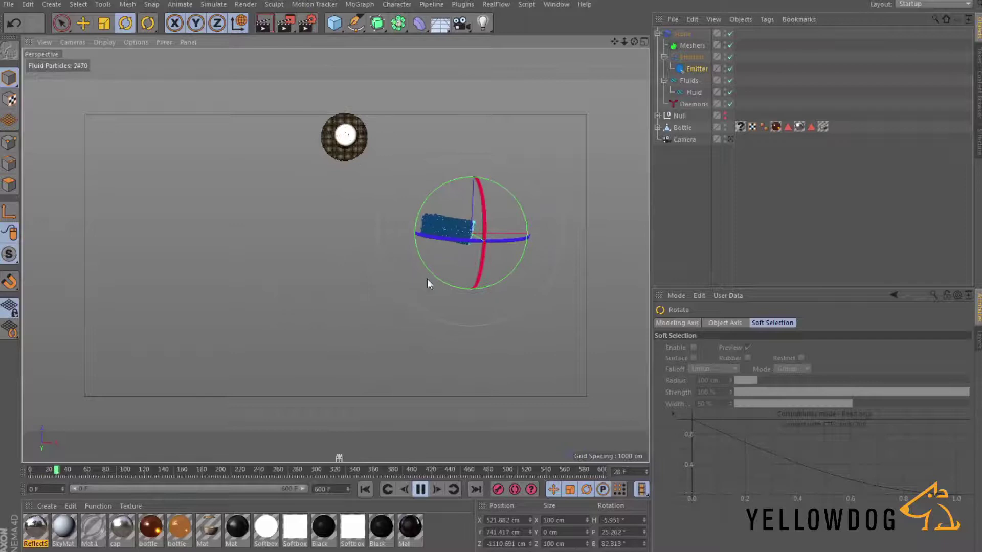
click(419, 490)
click(364, 490)
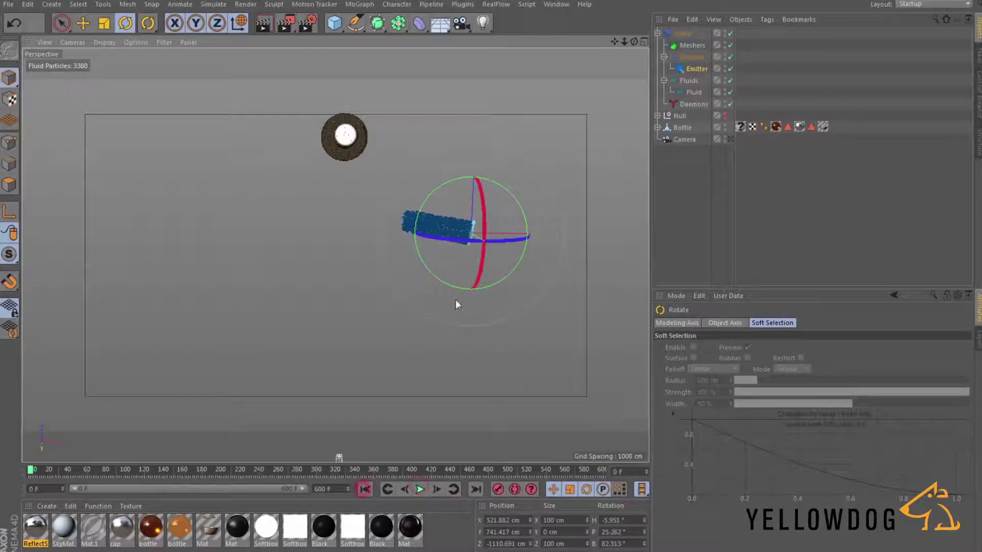
alt+drag(453, 222, 453, 179)
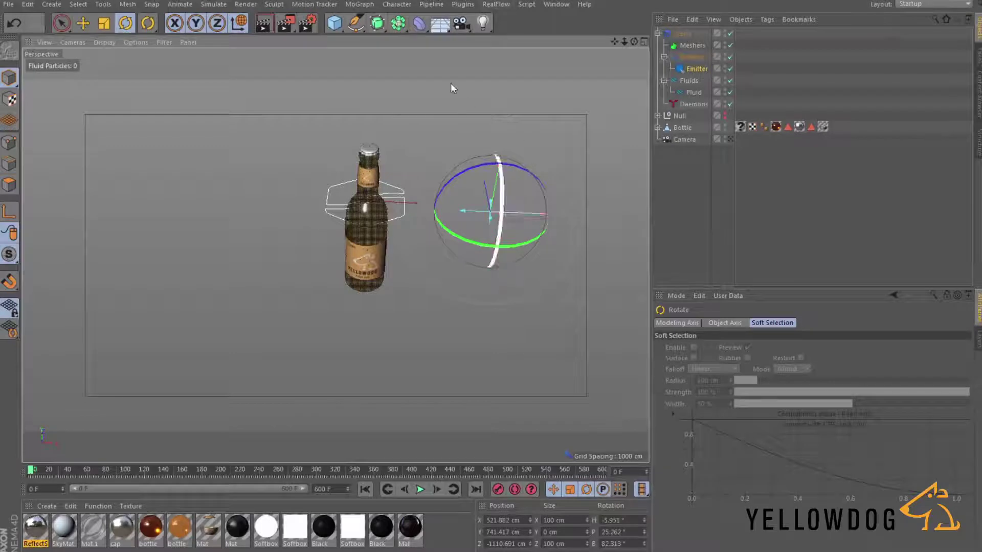
Step: Add a RealFlow k Volume daemon and move it across from the emitter to about X -709, Z -1045 cm
click(504, 5)
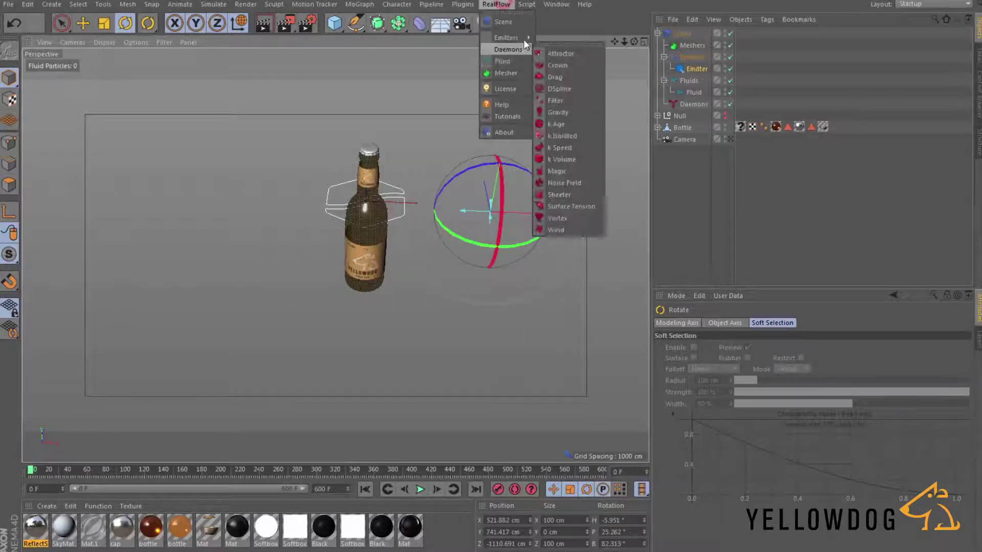
mouse_move(513, 47)
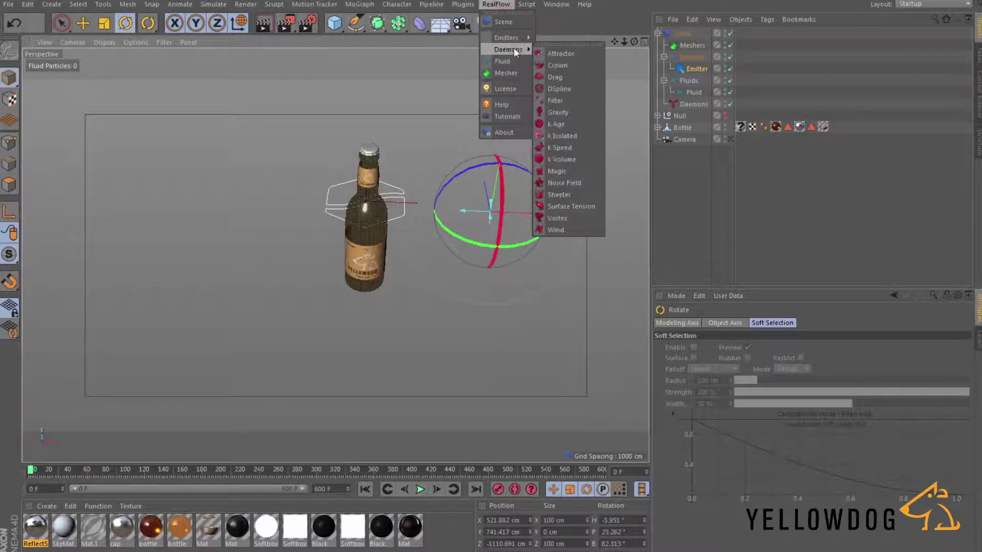
click(558, 159)
alt+drag(394, 238, 392, 257)
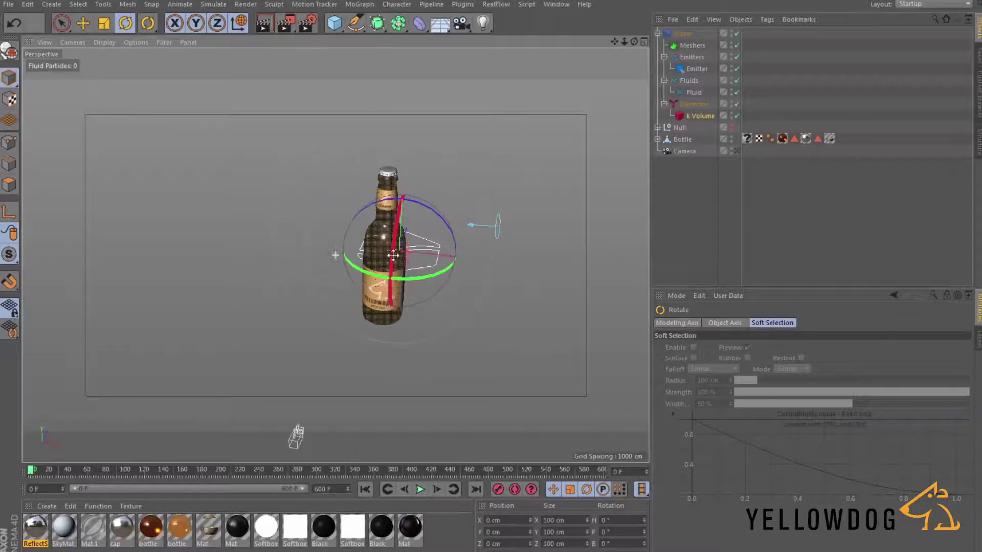
key(w)
key(e)
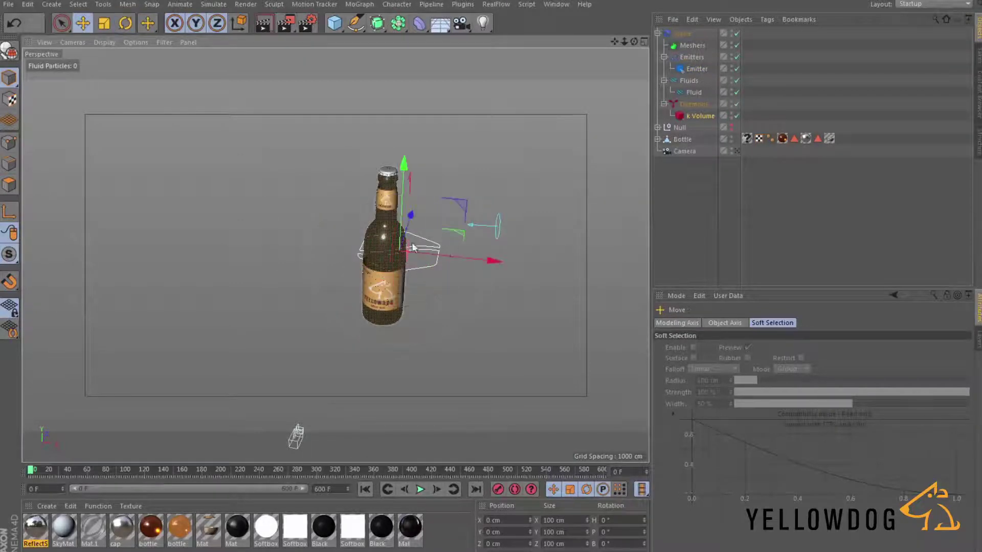
drag(404, 238, 325, 319)
Step: Enlarge the k Volume box to about 524 × 891 × 1191 cm and move it farther from the bottle to about X -1087 cm
key(r)
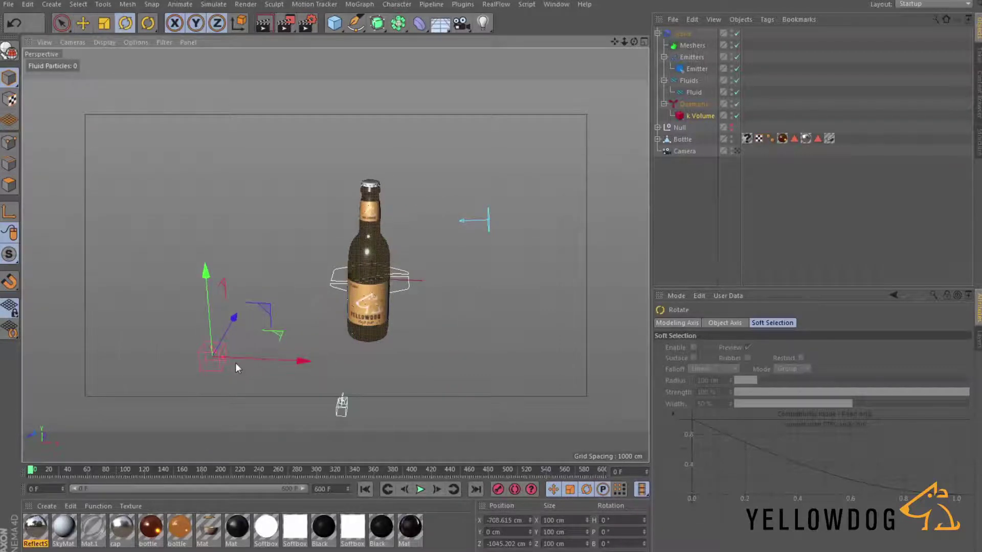
key(e)
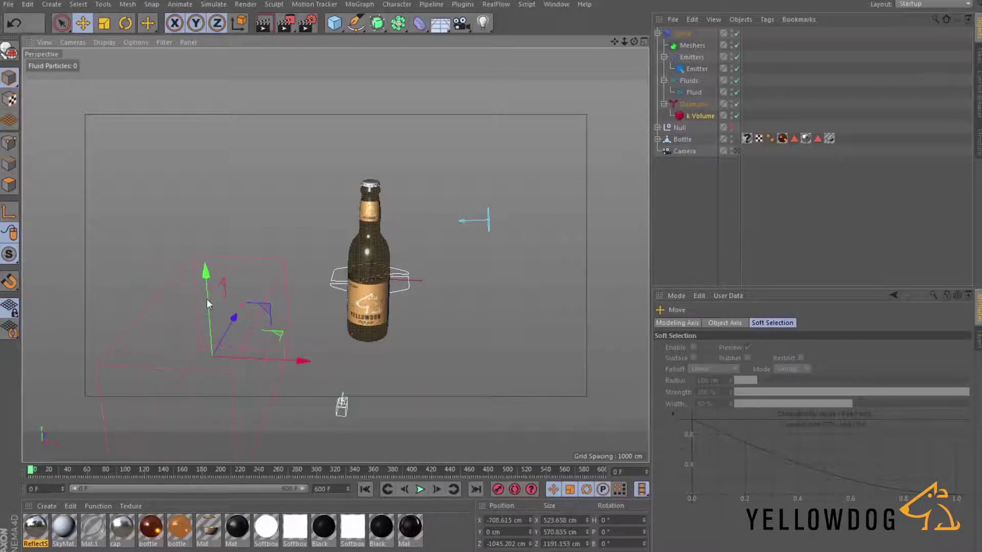
mouse_move(261, 303)
alt+mouse_down()
mouse_move(231, 306)
mouse_move(265, 301)
mouse_move(258, 312)
alt+mouse_up()
key(w)
drag(263, 350, 184, 333)
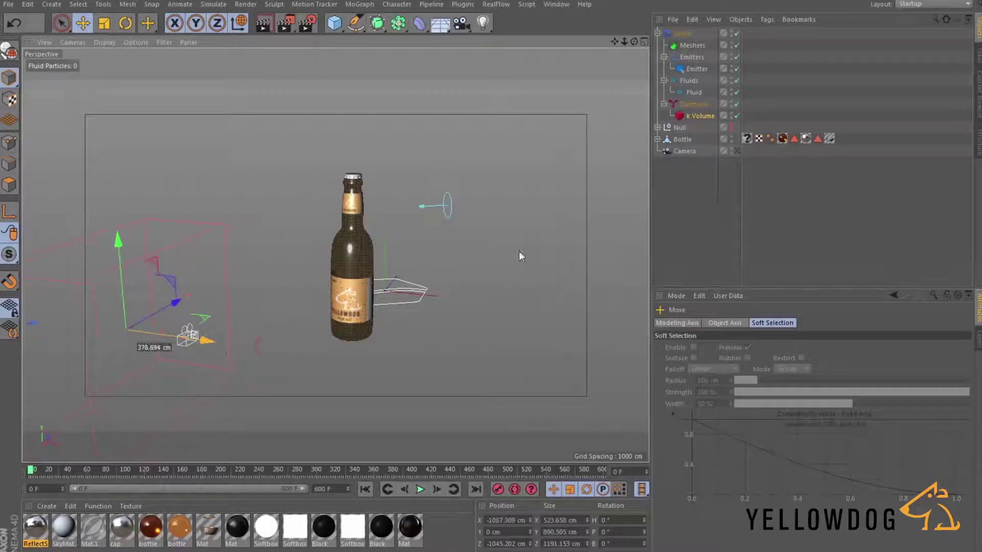
Step: Check the k Volume box through the scene camera, and extend its height to about 1553 cm with its centre at about Y 218 cm
click(737, 151)
click(738, 151)
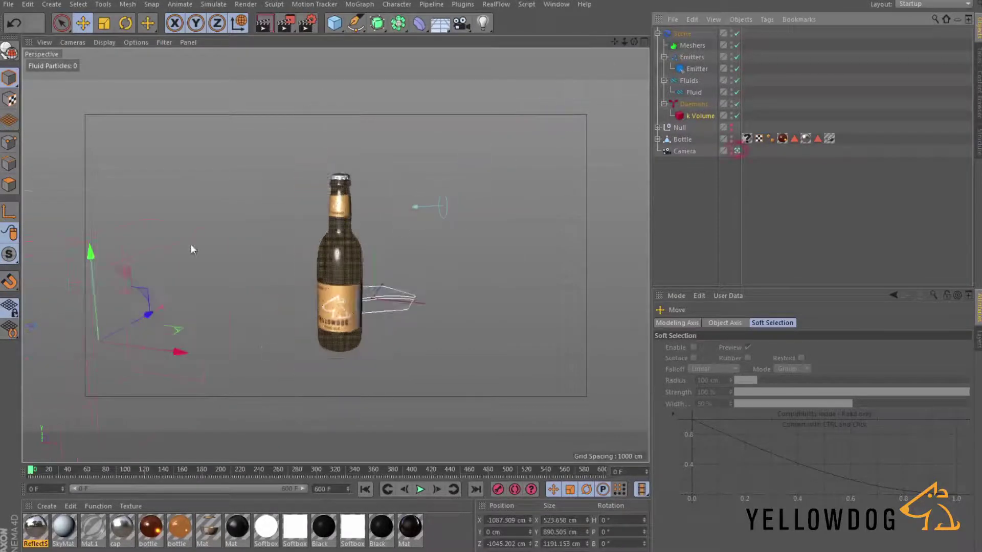
drag(121, 193, 120, 200)
drag(118, 235, 120, 201)
alt+drag(185, 248, 231, 247)
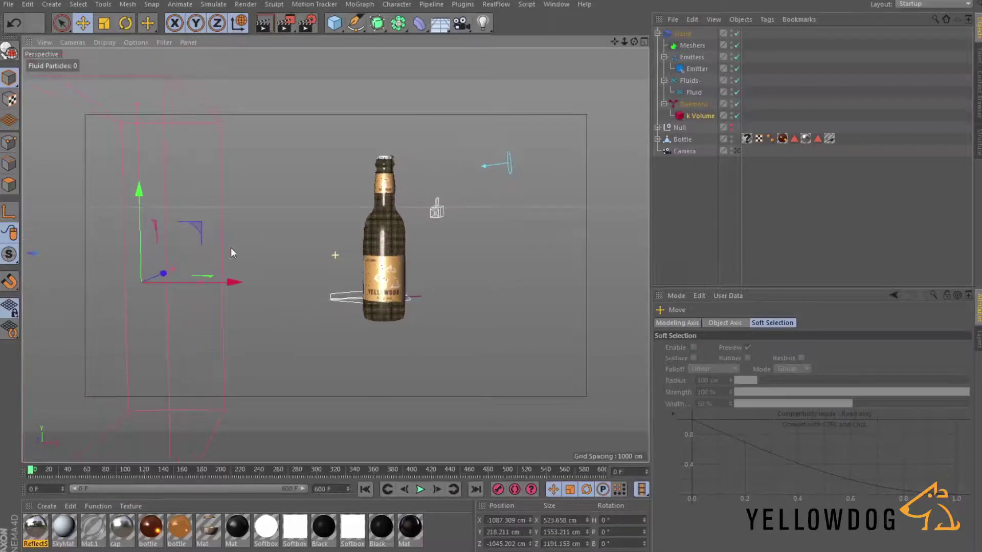
Step: Enable the Inverse option of the k Volume daemon
click(704, 116)
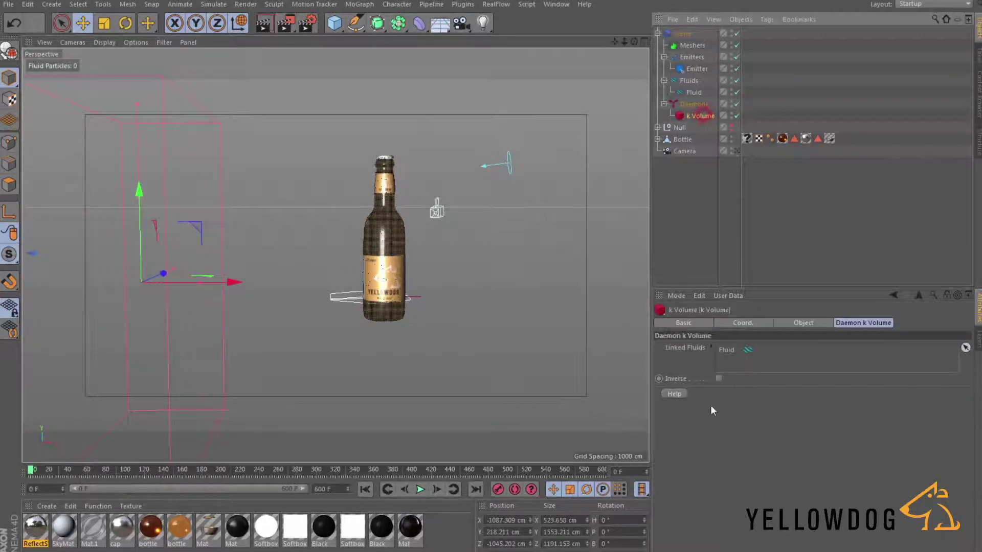
click(718, 379)
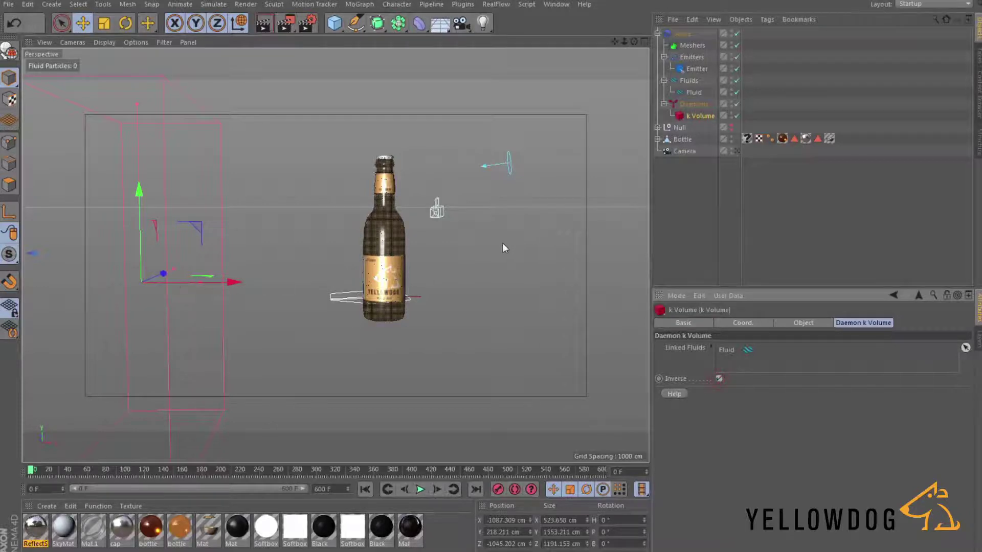
alt+drag(532, 212, 388, 135)
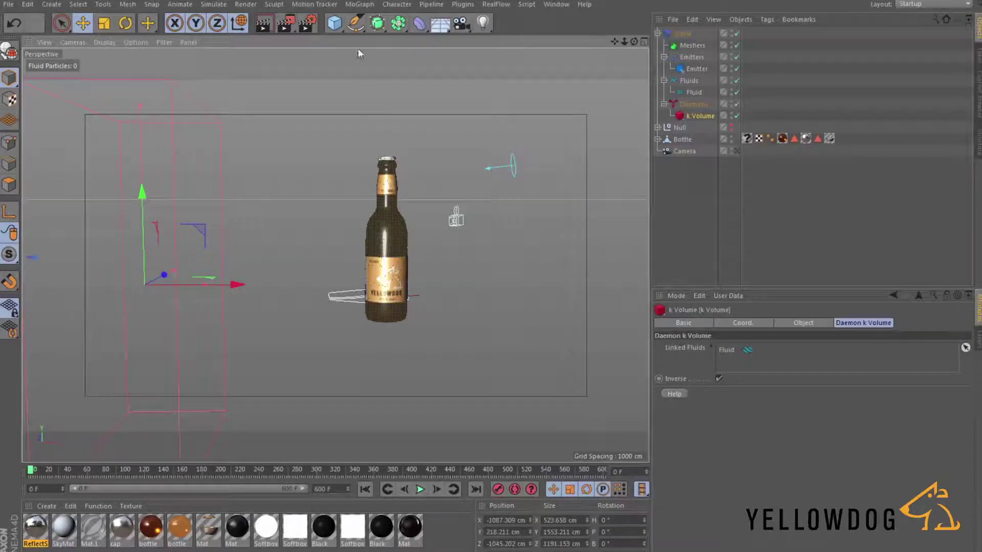
Step: Draw a Bezier spline in the top view from the emitter, once around the bottle and out into the k Volume box
drag(360, 29, 385, 41)
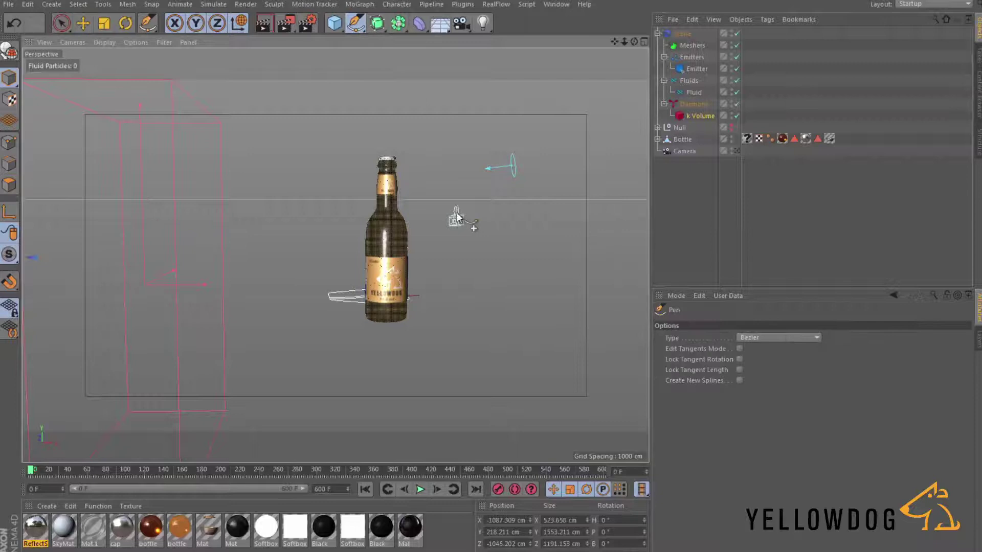
middle_click(475, 222)
middle_click(484, 182)
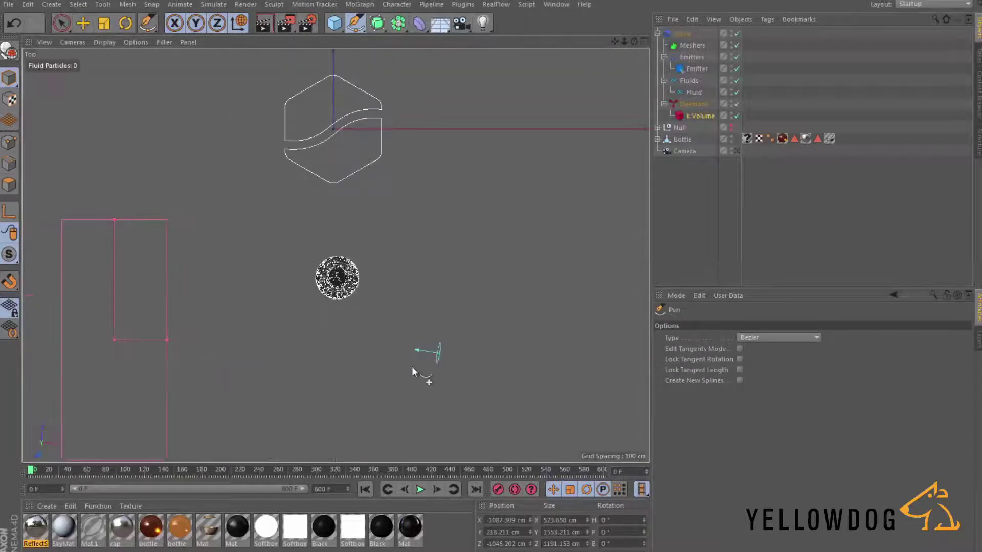
click(410, 347)
drag(273, 297, 271, 249)
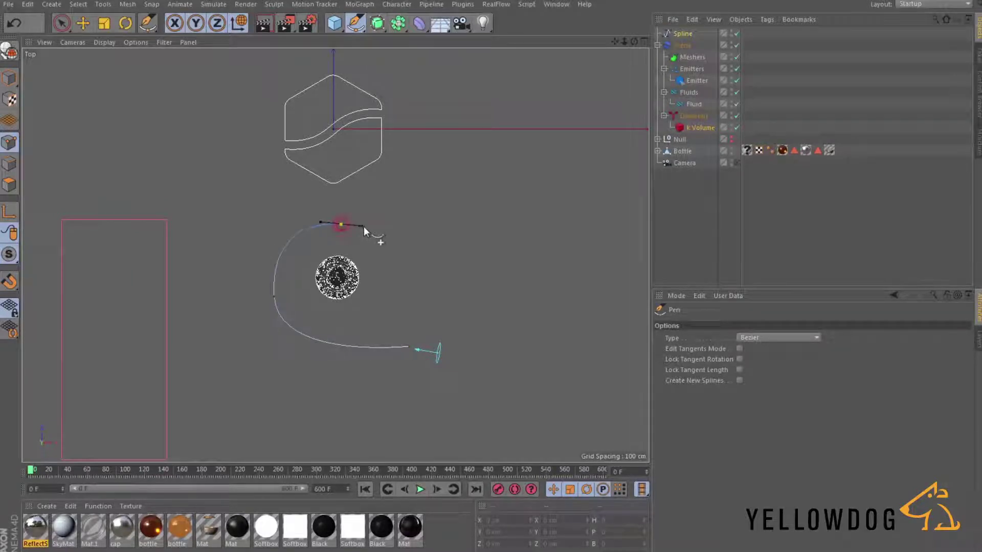
drag(363, 226, 367, 228)
drag(391, 290, 391, 306)
drag(343, 355, 322, 361)
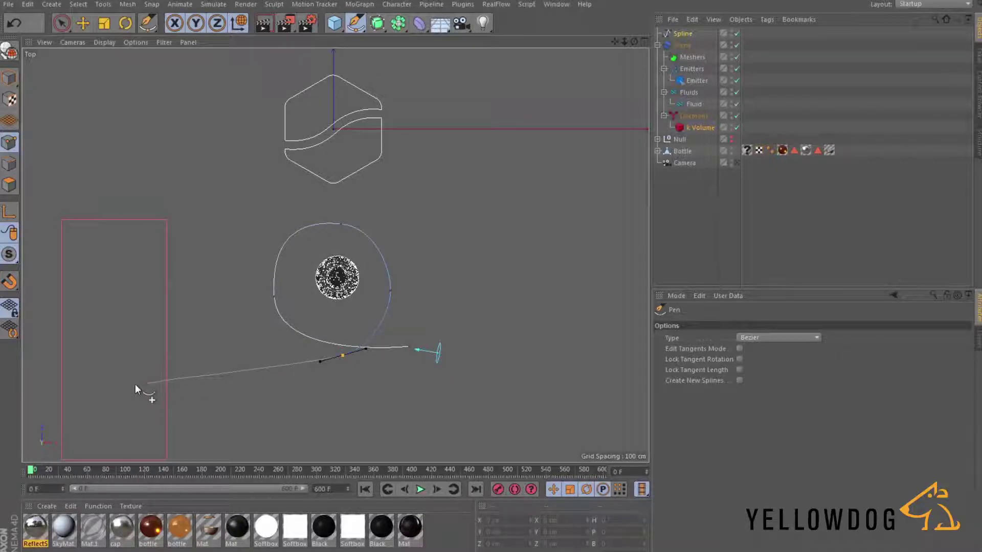
middle_click(380, 311)
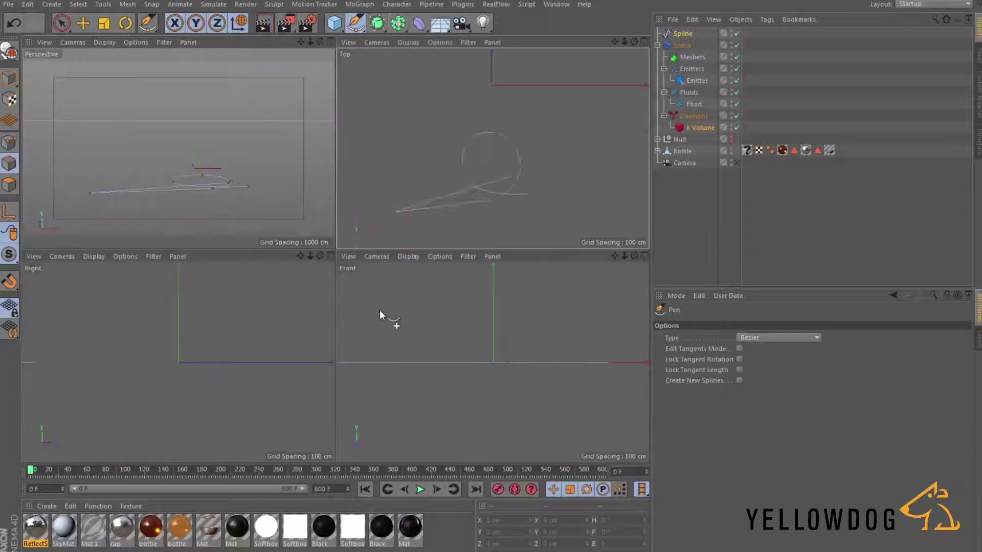
middle_click(216, 209)
key(space)
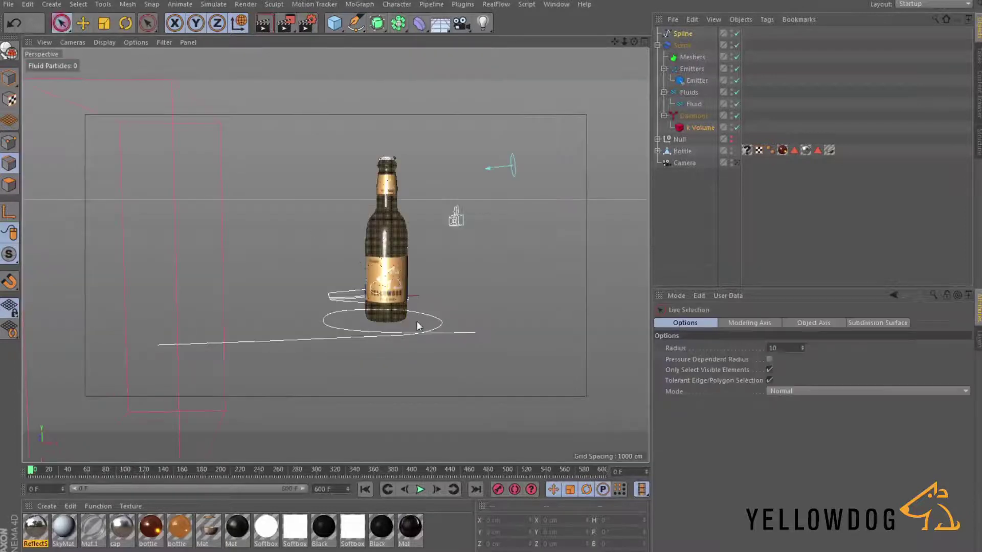
Step: In point mode, raise the spline's start point to about the emitter's height
click(9, 142)
alt+right_drag(407, 323, 490, 333)
click(488, 334)
drag(489, 264, 473, 56)
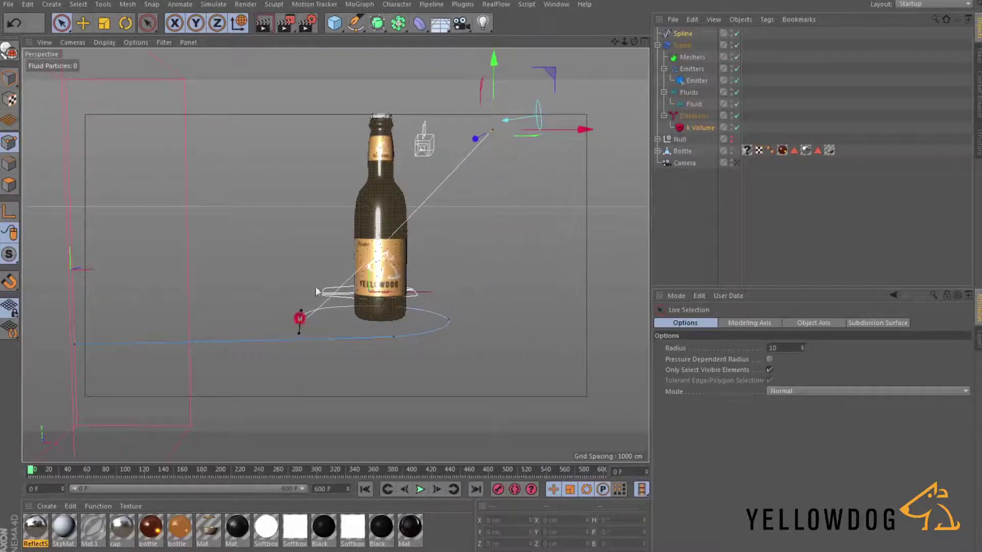
Step: Raise the spline points on the left and right sides of the bottle to step down from the start point's height
click(299, 316)
drag(299, 221, 290, 137)
click(449, 320)
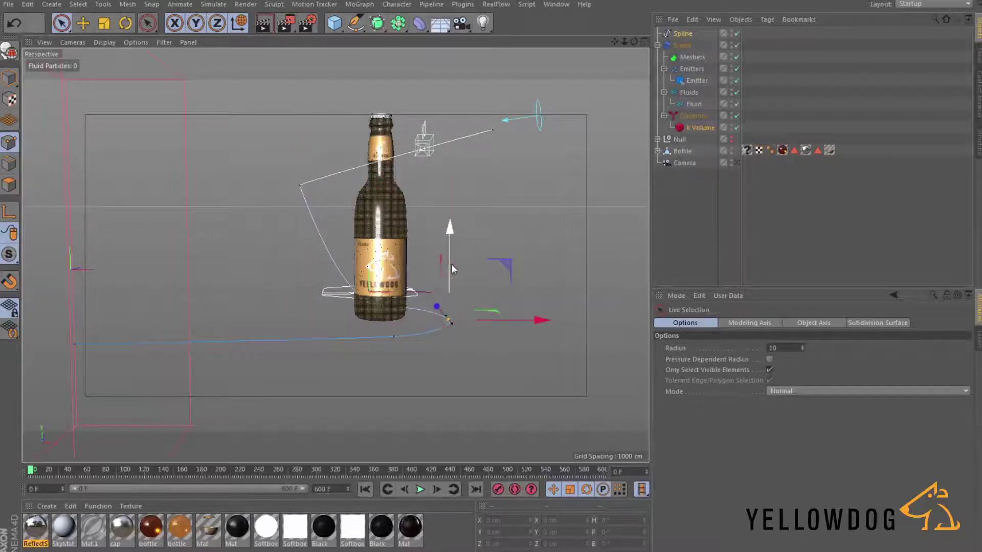
drag(452, 270, 459, 185)
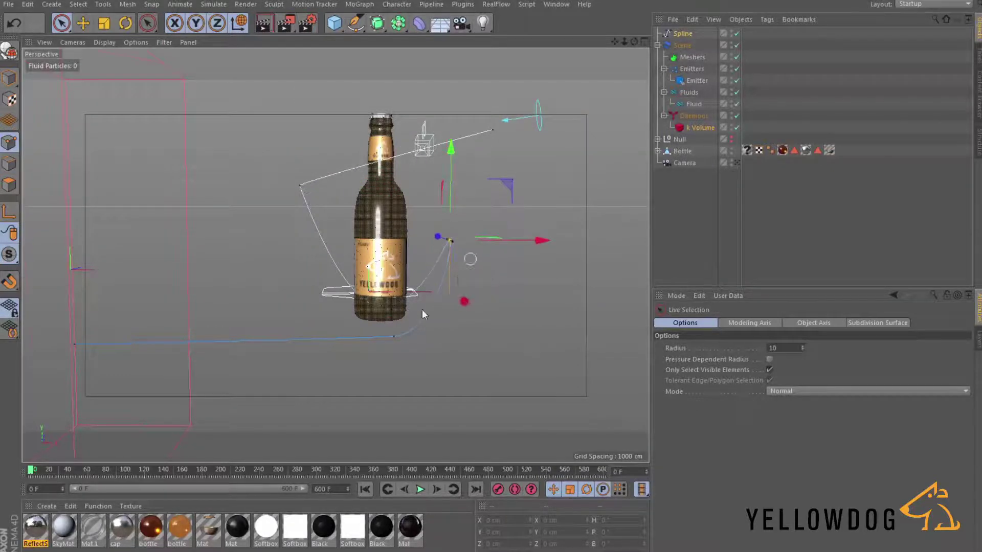
Step: Raise the spline points behind and in front of the bottle to shape a downward spiral around it
mouse_move(422, 314)
alt+mouse_down()
mouse_move(365, 319)
mouse_move(423, 307)
alt+mouse_up()
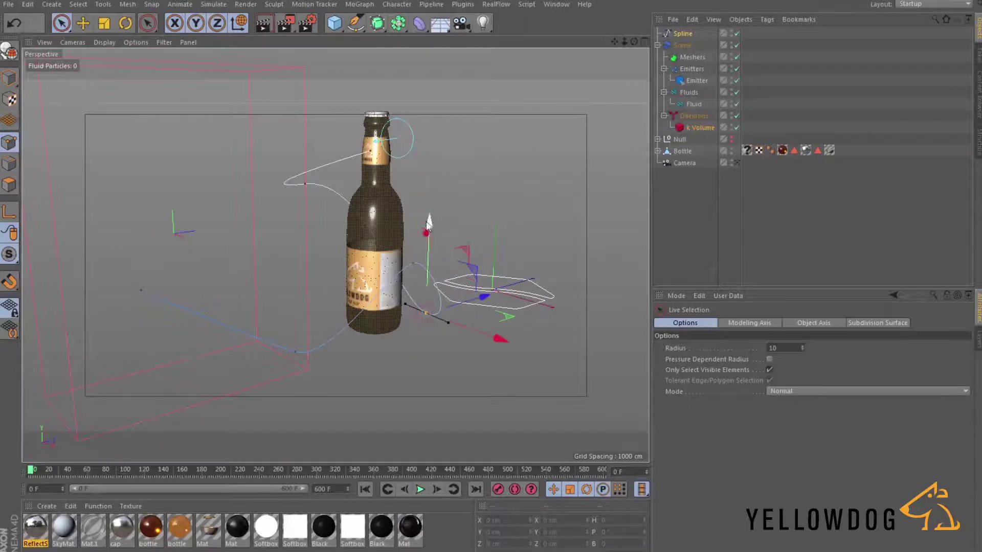
drag(426, 223, 431, 129)
alt+drag(388, 252, 455, 240)
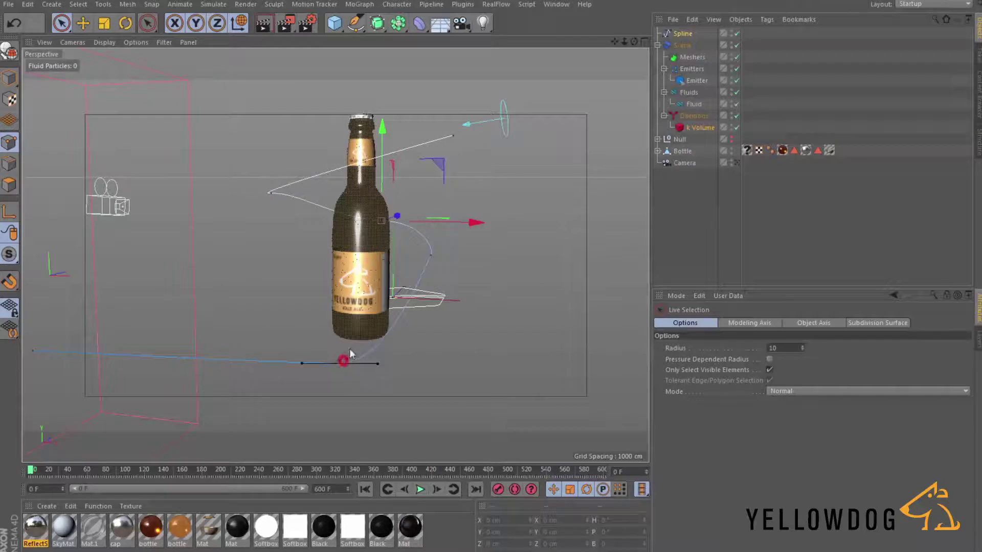
click(344, 361)
drag(341, 306, 342, 219)
alt+drag(392, 247, 496, 278)
alt+right_drag(496, 277, 522, 274)
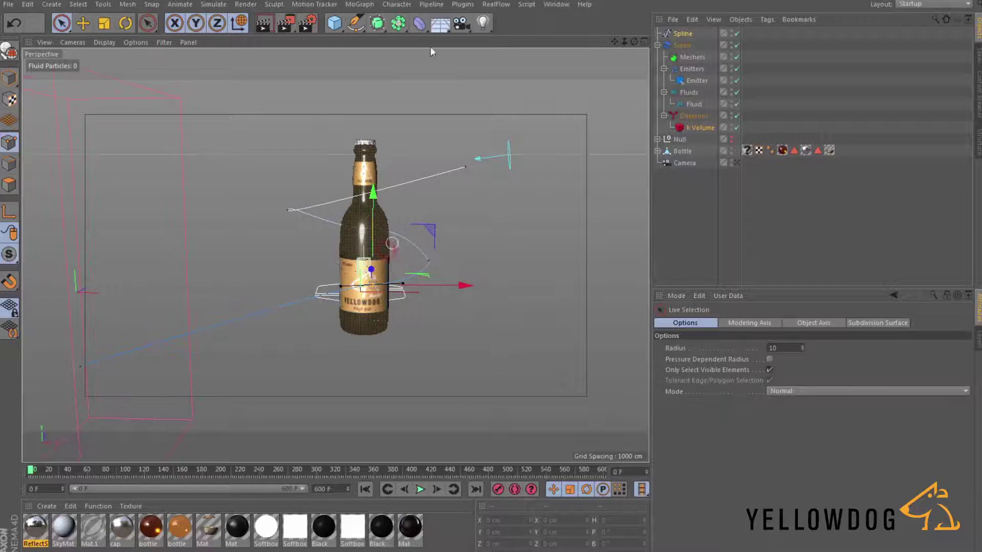
Step: Add a DSpline daemon and assign the drawn Spline as its Spline Object
click(495, 4)
mouse_move(514, 48)
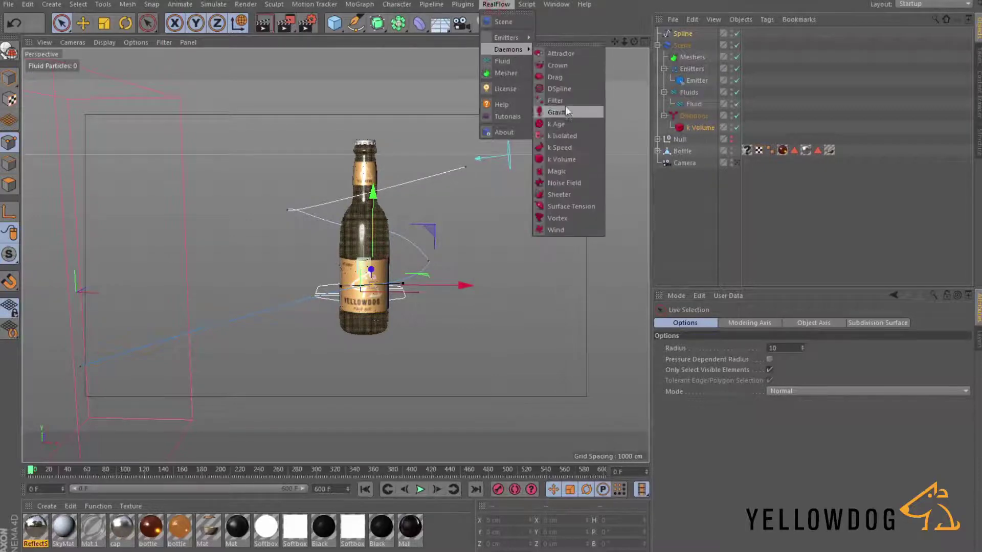
click(563, 87)
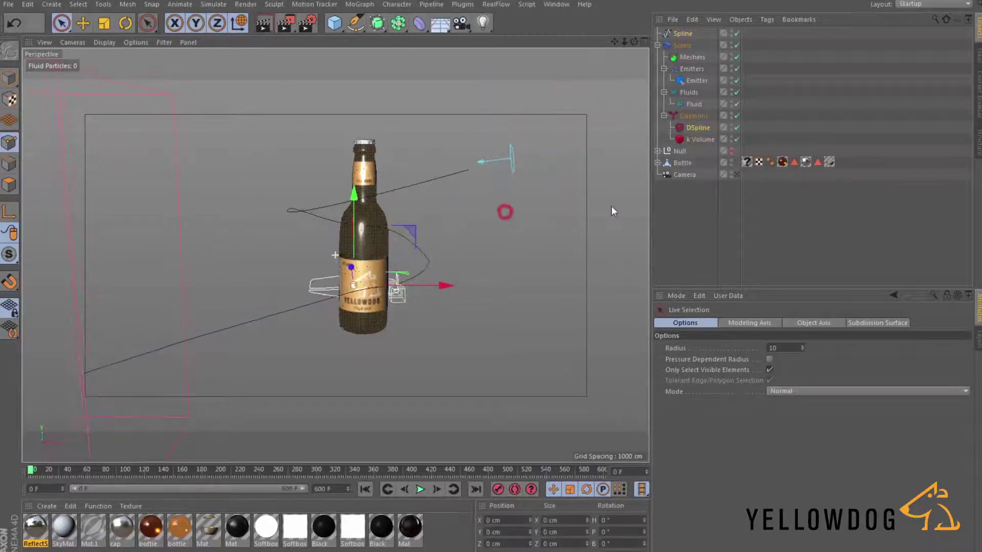
click(694, 128)
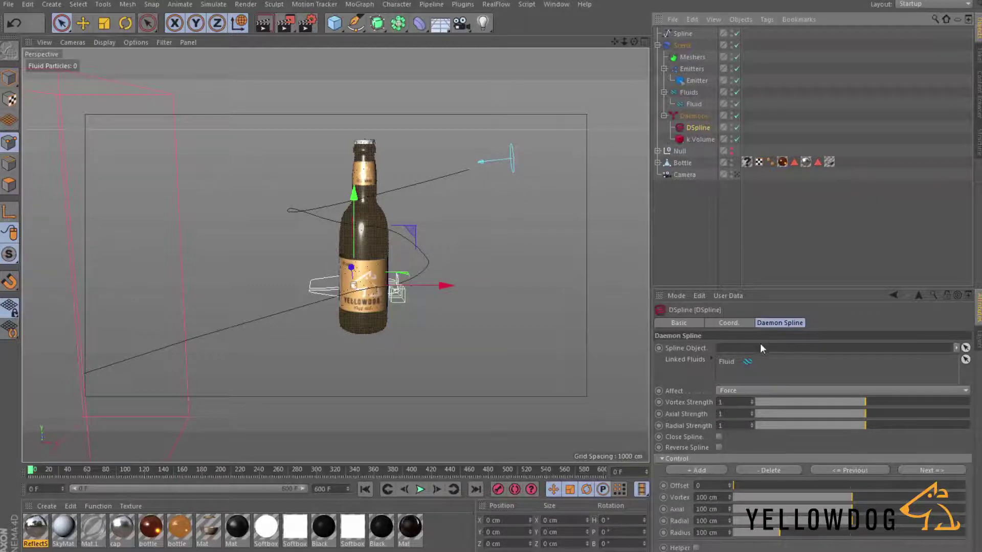
drag(686, 37, 736, 348)
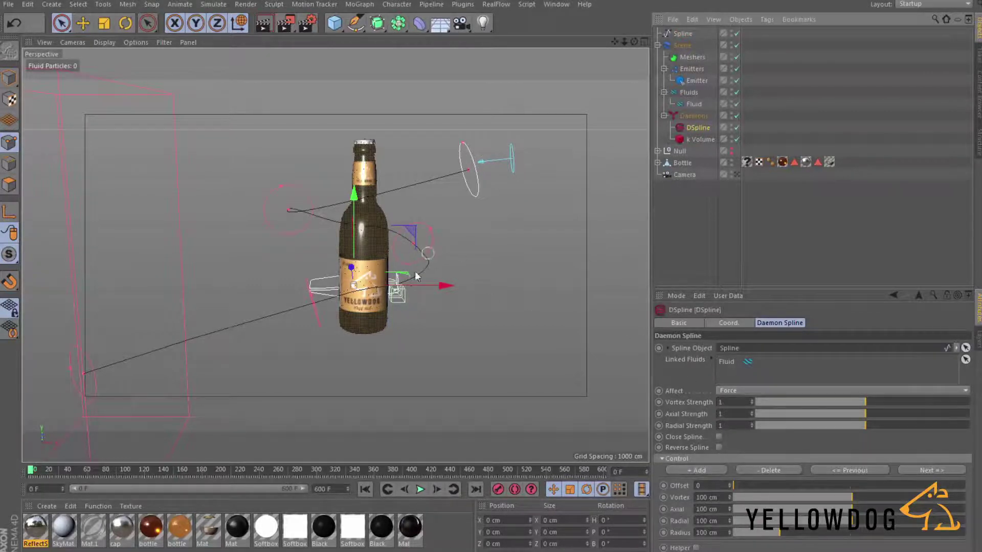
Step: In model mode, enlarge the DSpline control radii to about 165 cm at offset 0.25 and about 206 cm at offset 0.5
alt+drag(415, 271, 258, 161)
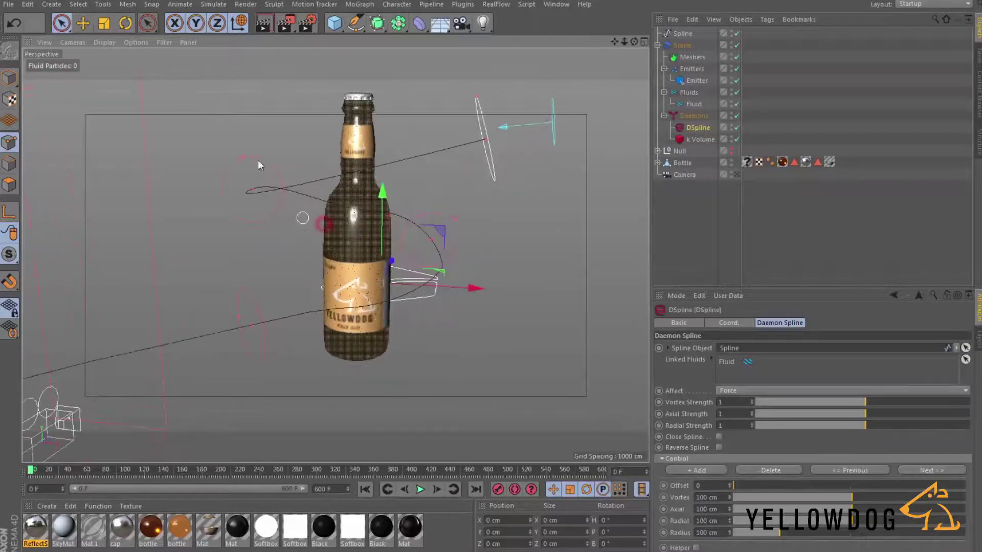
alt+drag(405, 263, 234, 161)
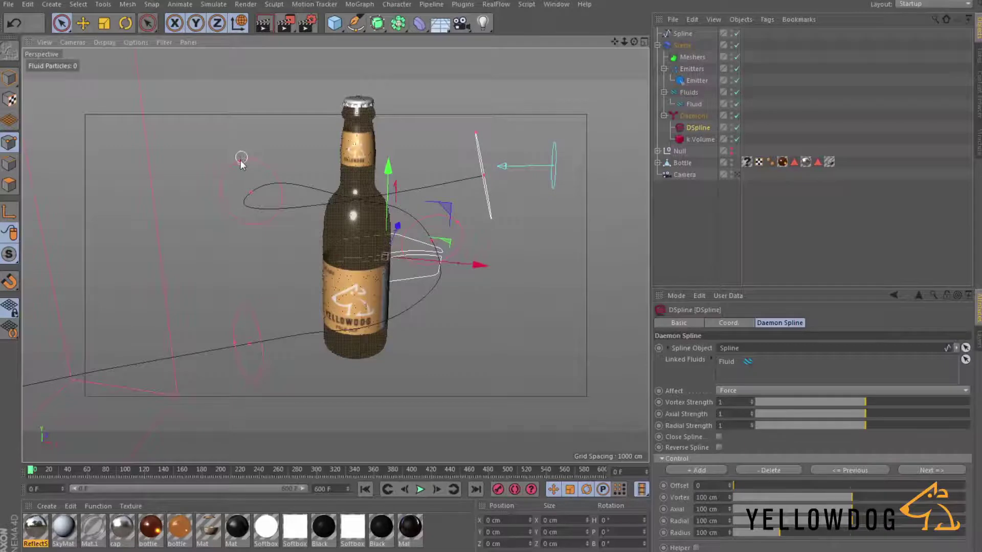
click(8, 78)
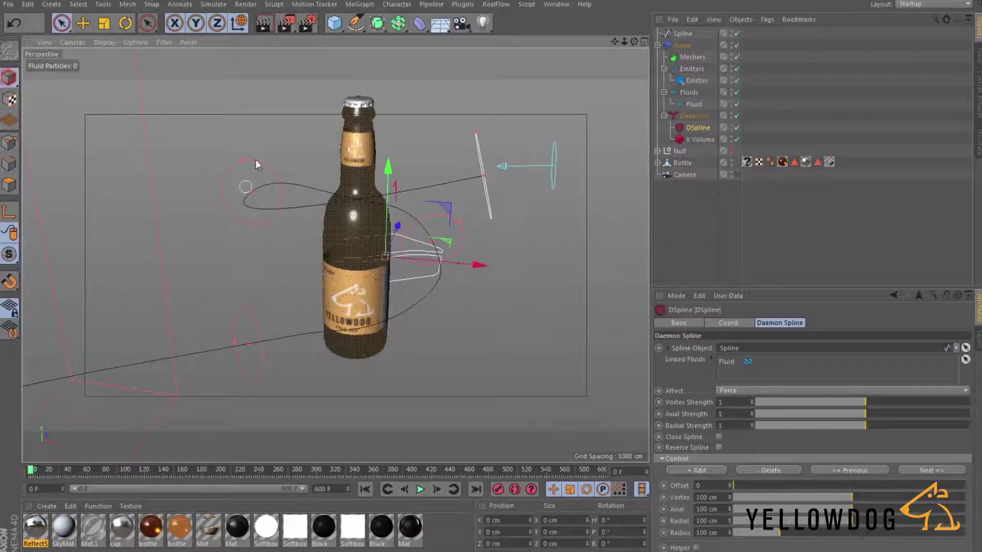
drag(242, 160, 309, 295)
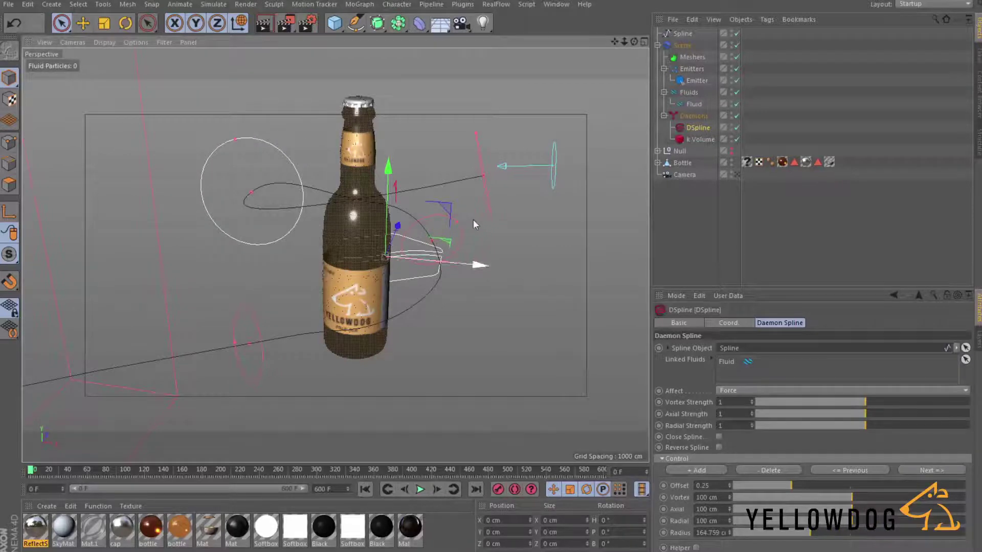
mouse_move(459, 222)
mouse_down()
mouse_move(428, 246)
mouse_move(455, 235)
mouse_up()
drag(846, 533, 835, 533)
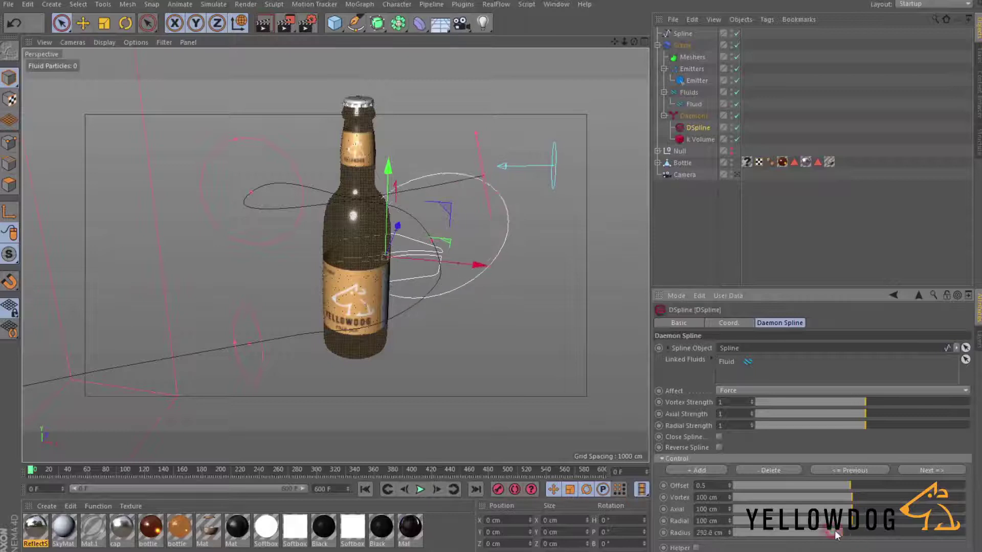
alt+drag(504, 201, 445, 197)
Step: Enlarge the DSpline control radii to about 116 cm at offset 0 and about 121 cm at offset 0.75
drag(376, 154, 266, 402)
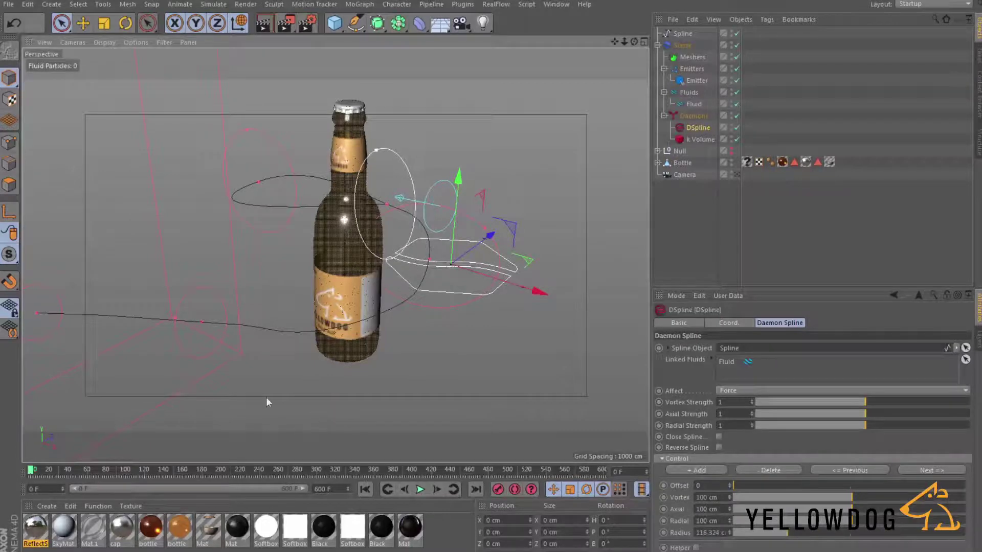
click(202, 323)
drag(175, 318, 373, 351)
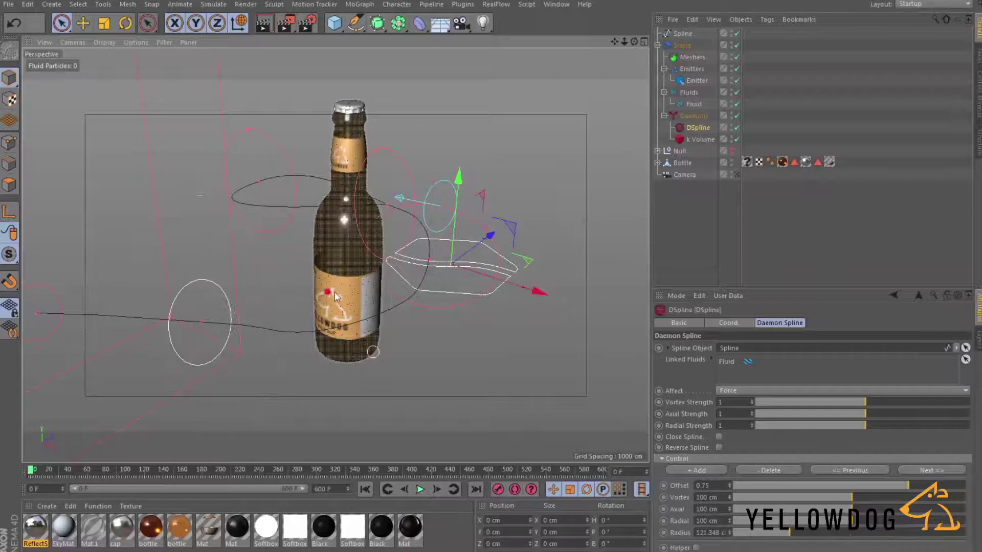
Step: Slide the DSpline control left of the bottle along the curve to offset 0.224
alt+drag(335, 293, 354, 292)
mouse_move(234, 188)
mouse_down()
mouse_move(248, 185)
mouse_move(224, 199)
mouse_up()
alt+drag(402, 236, 408, 301)
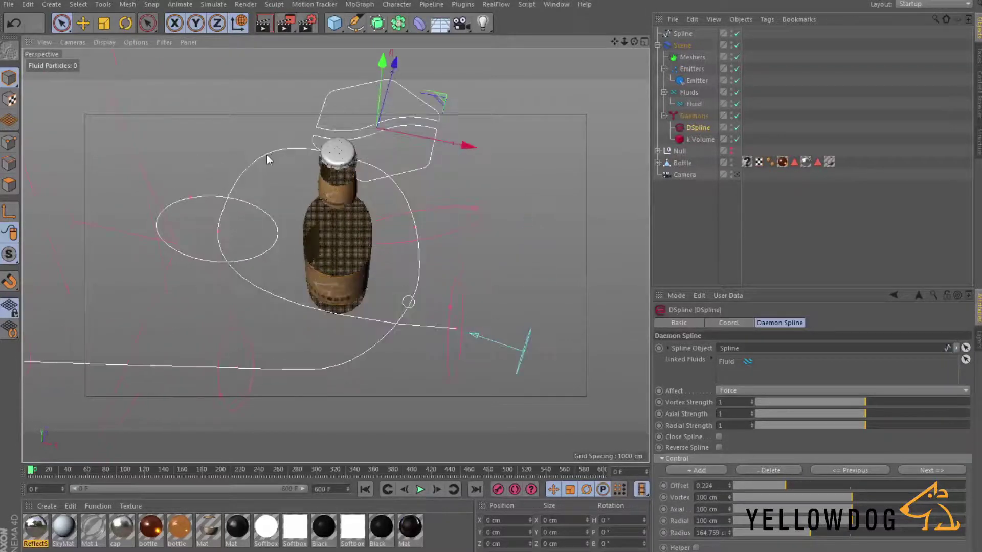
alt+drag(369, 166, 302, 158)
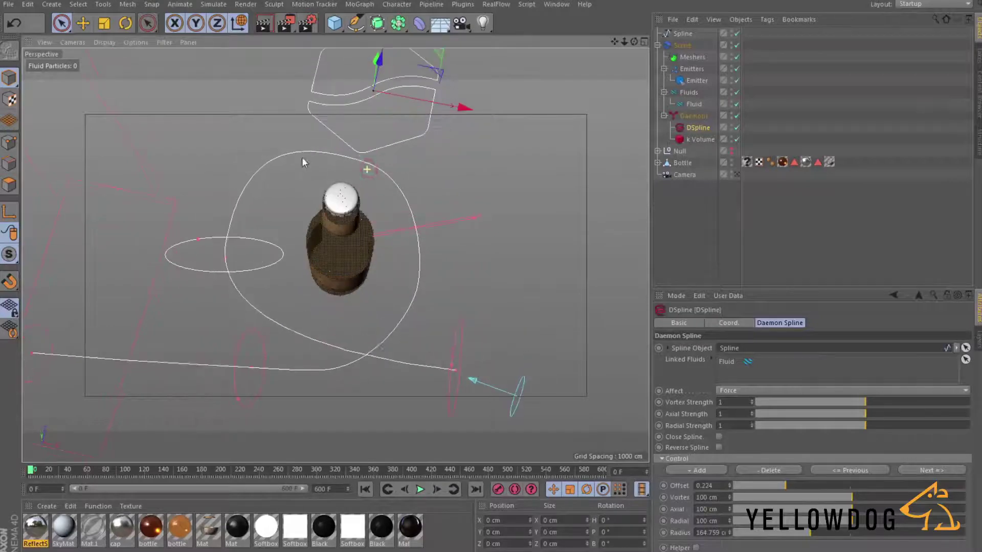
Step: Add a DSpline control after the one at offset 0.224 and position it behind the bottle at offset 0.347
click(868, 470)
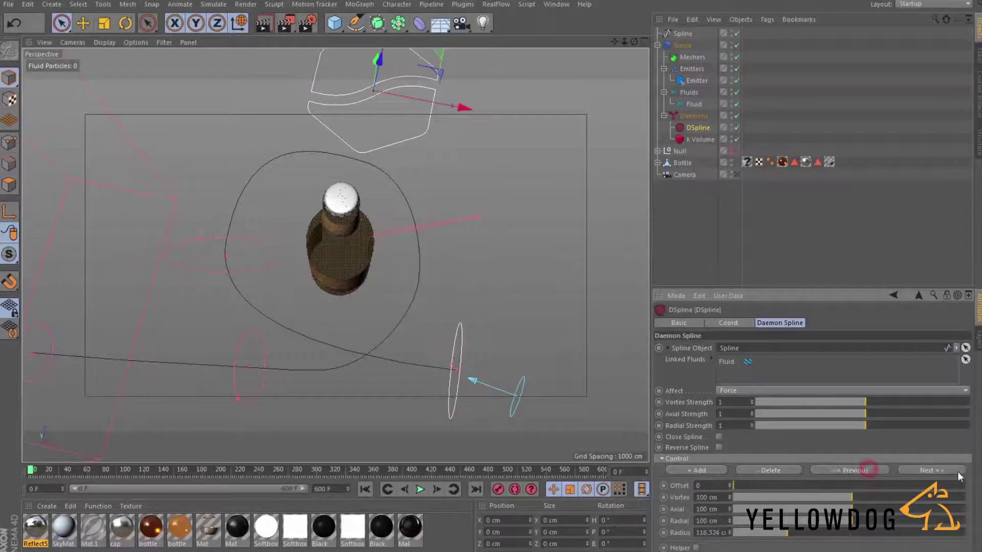
click(930, 469)
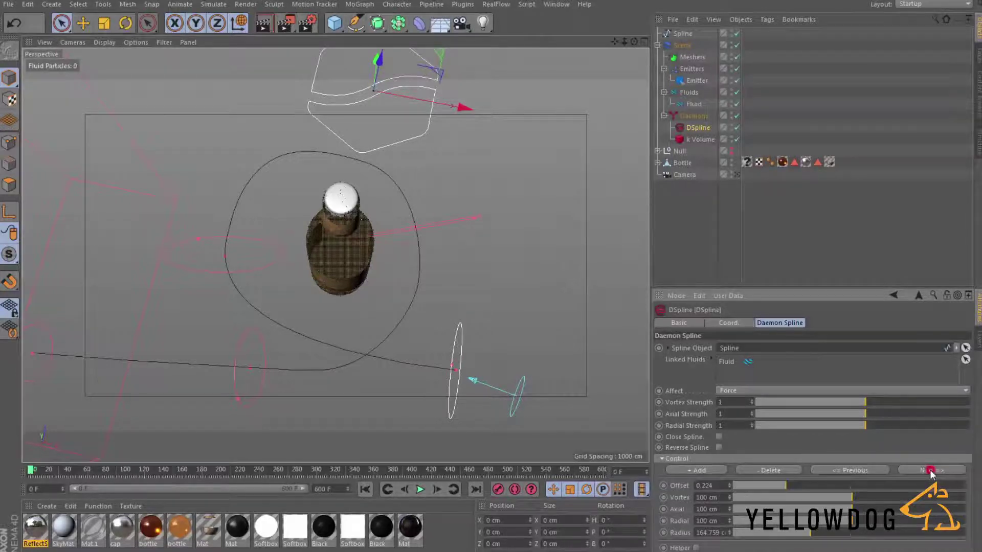
click(708, 470)
drag(305, 150, 293, 152)
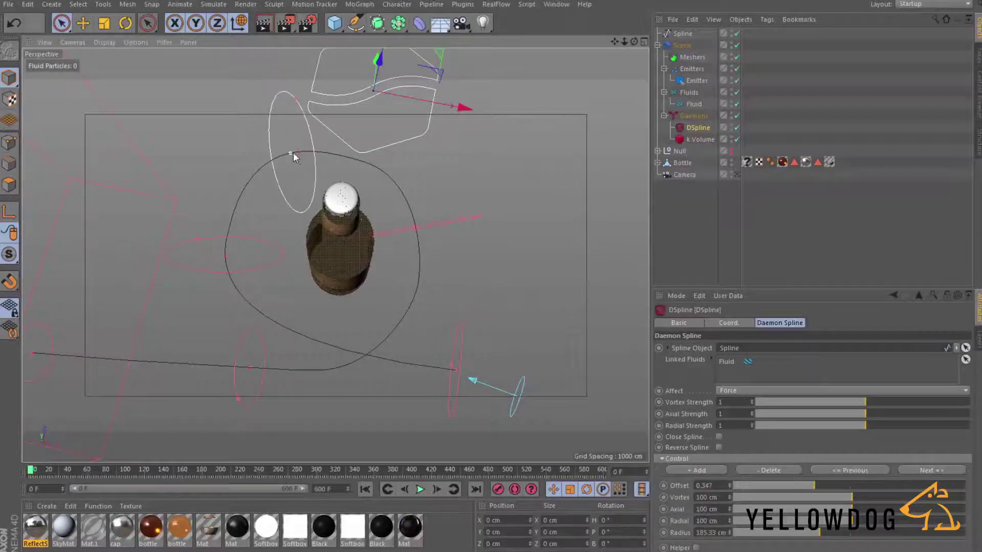
Step: Add a DSpline control after the one at offset 0.5, and enlarge the 0.75 control's radius to about 166 cm
click(930, 469)
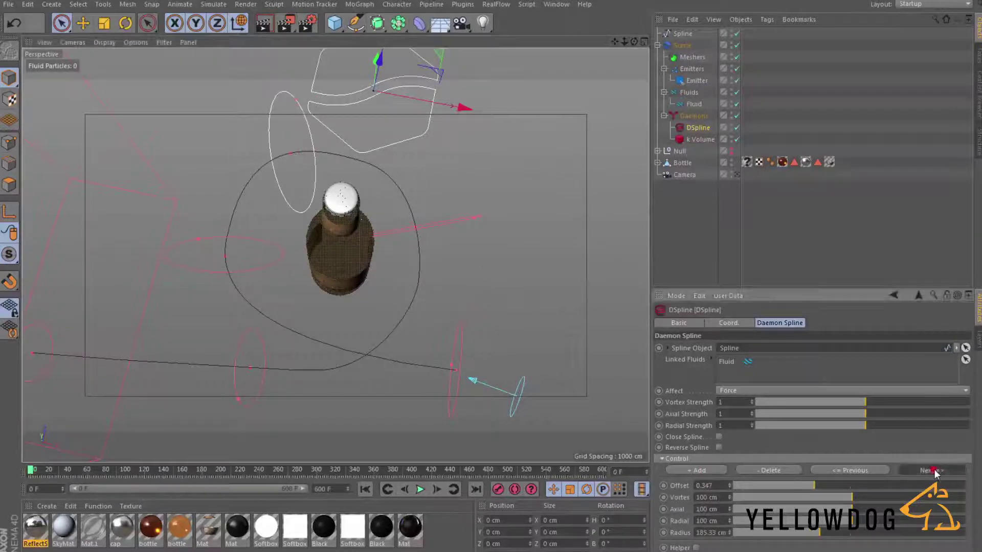
click(699, 470)
drag(377, 351, 224, 351)
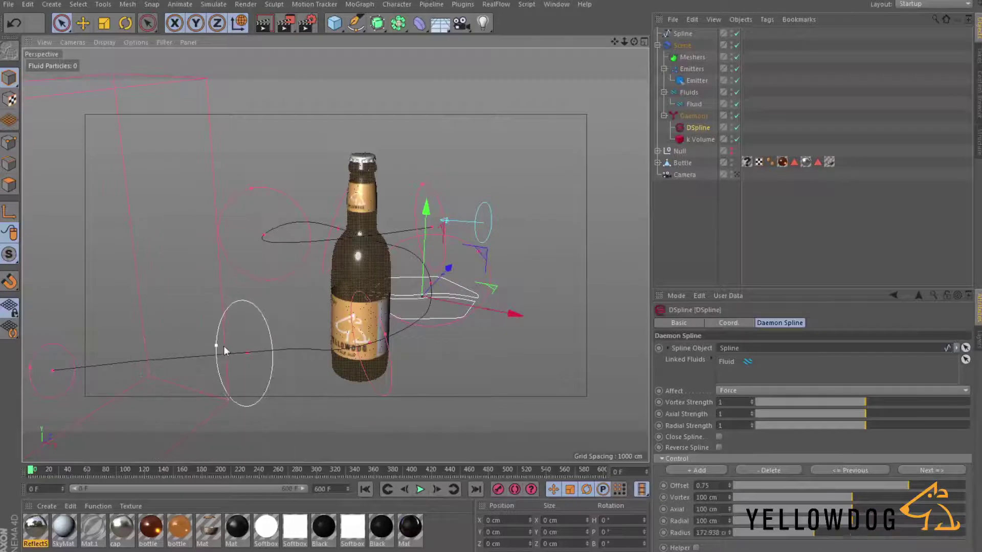
alt+drag(354, 247, 395, 229)
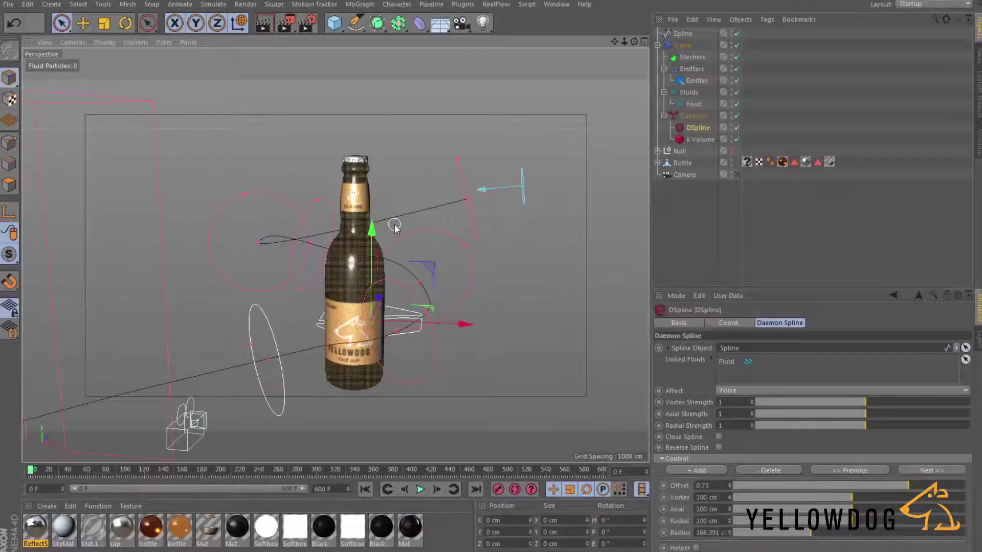
Step: Play the simulation to check how the particles follow the spline, and return to frame 0
click(420, 489)
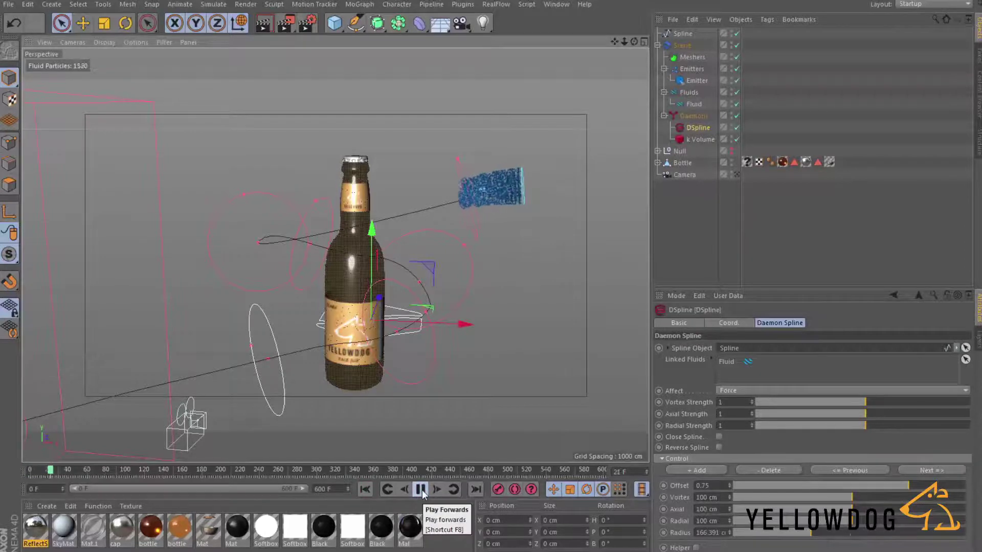
alt+drag(467, 240, 481, 214)
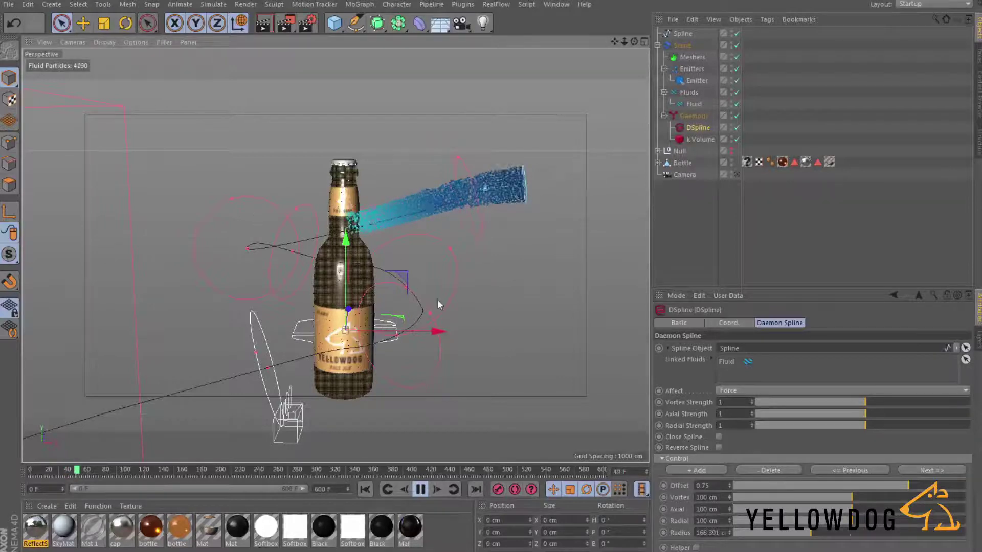
click(421, 490)
click(365, 490)
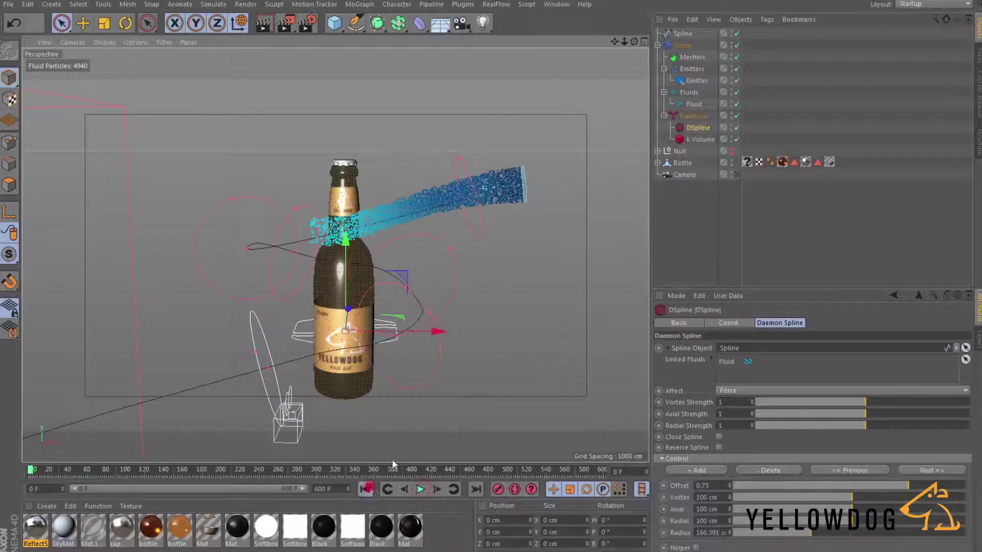
alt+drag(456, 305, 539, 249)
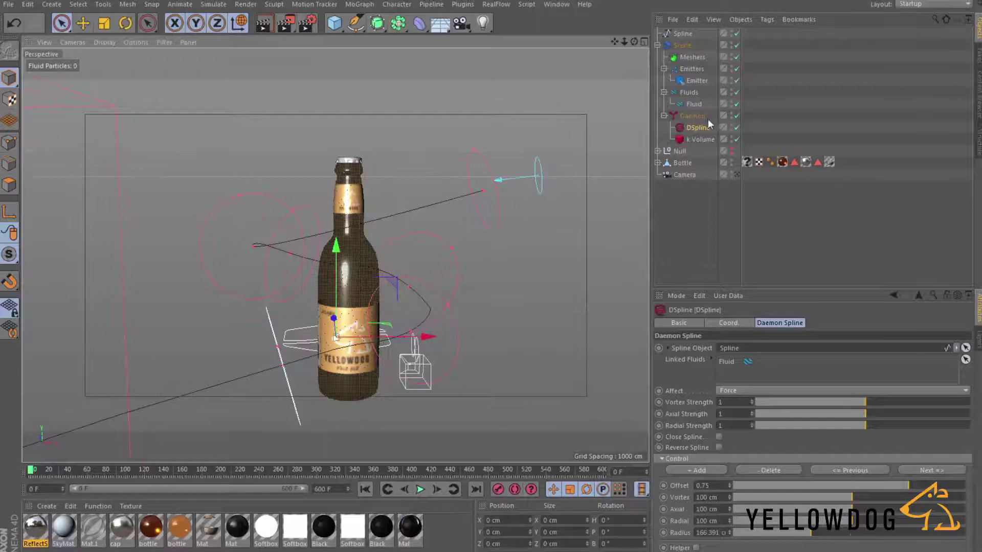
Step: Set the DSpline daemon's Vortex Strength to 0.3 and Radial Strength to 200
click(698, 128)
click(728, 401)
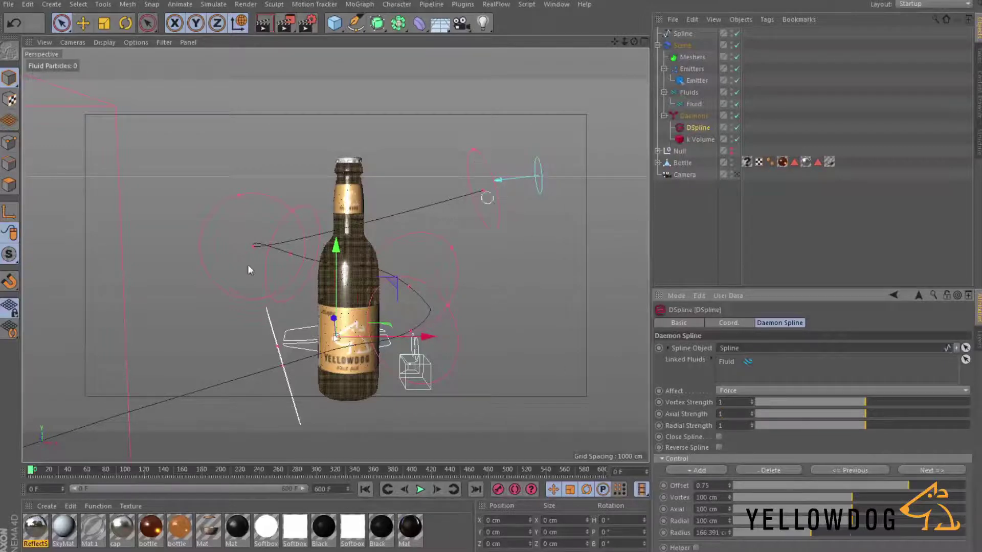
click(247, 243)
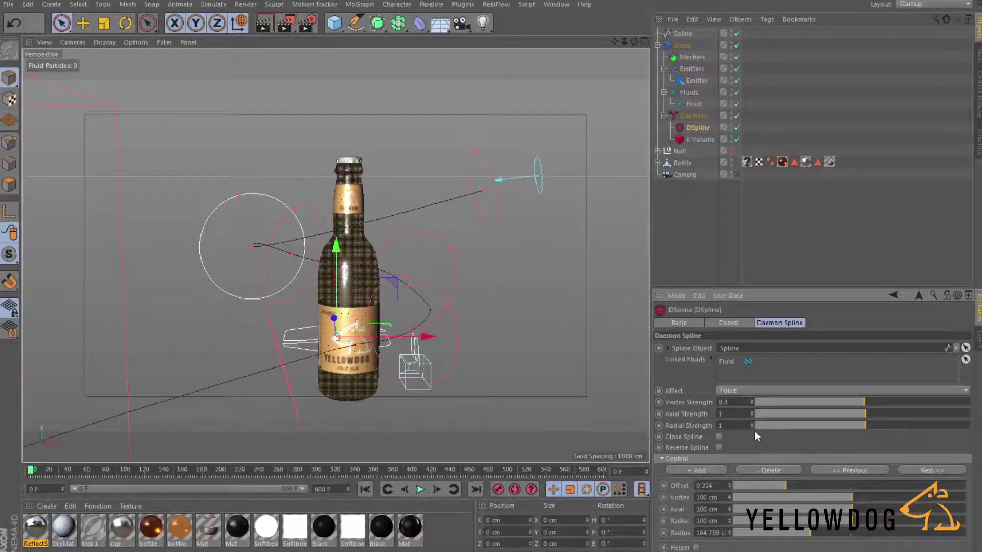
text(200)
key(Return)
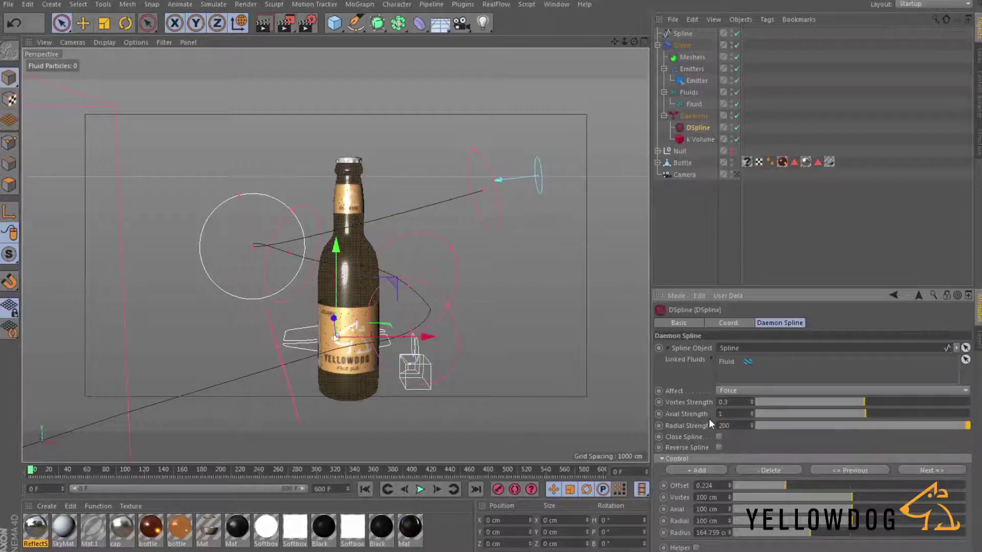
Step: Replay the simulation with the new DSpline strengths, inspect the stream around the bottle, and rewind to the start
alt+drag(447, 299, 451, 302)
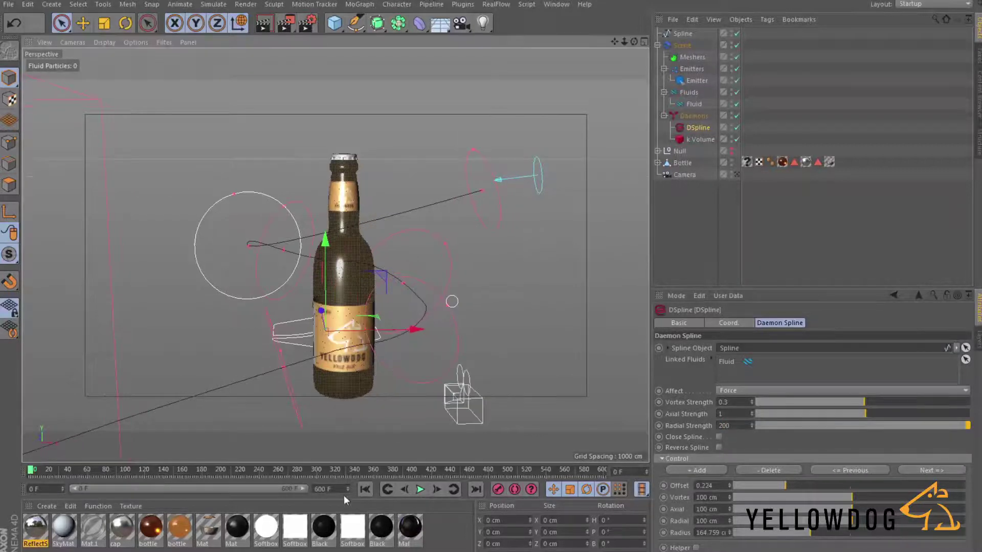
click(365, 490)
click(427, 494)
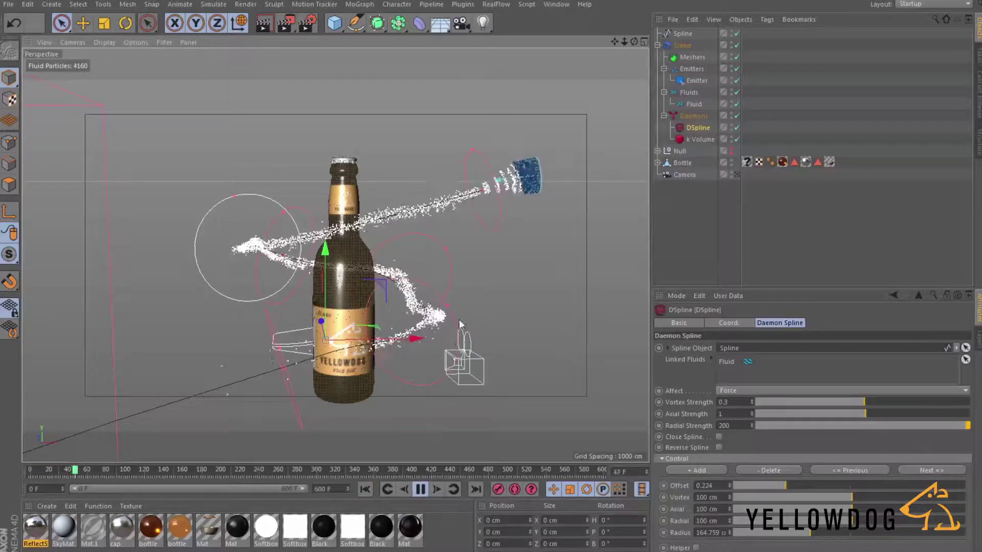
alt+drag(449, 304, 463, 358)
click(420, 489)
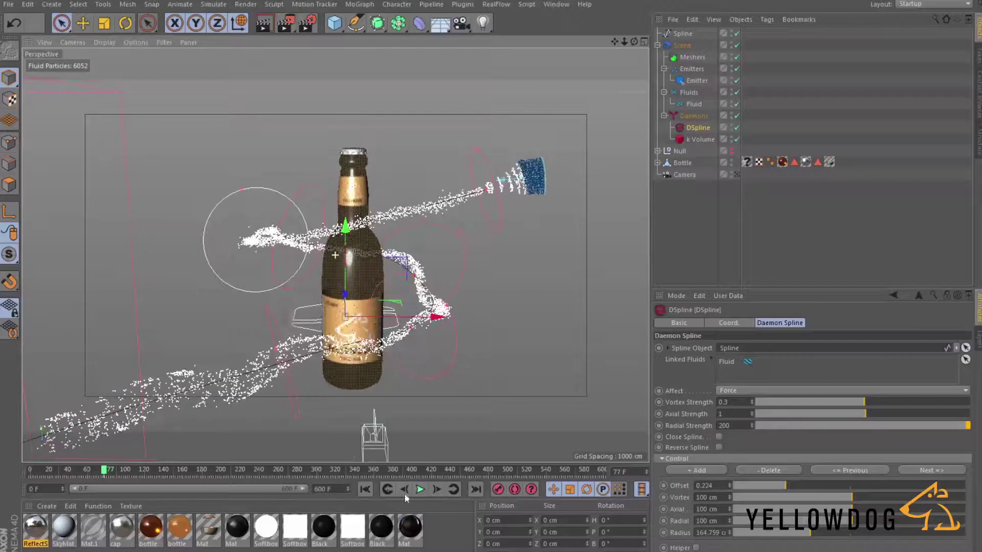
click(366, 489)
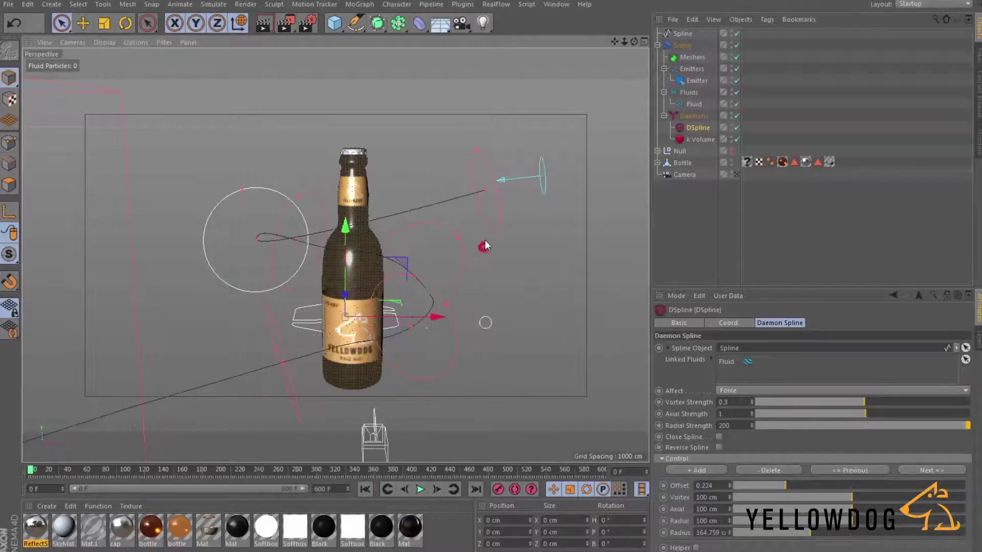
Step: Scale the emitter up uniformly to about 214 cm, play the simulation to check the flow, and rewind to the start
click(695, 81)
key(e)
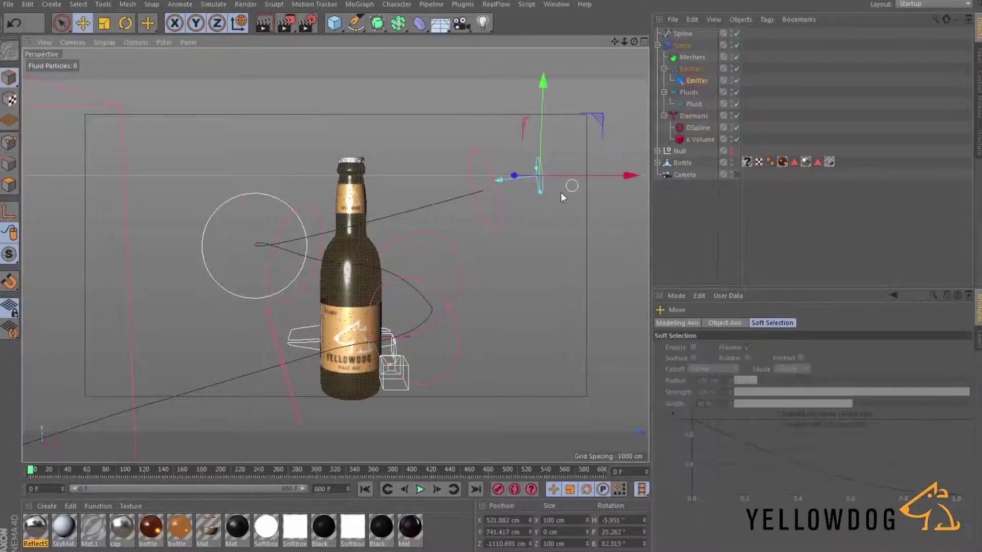
key(r)
key(t)
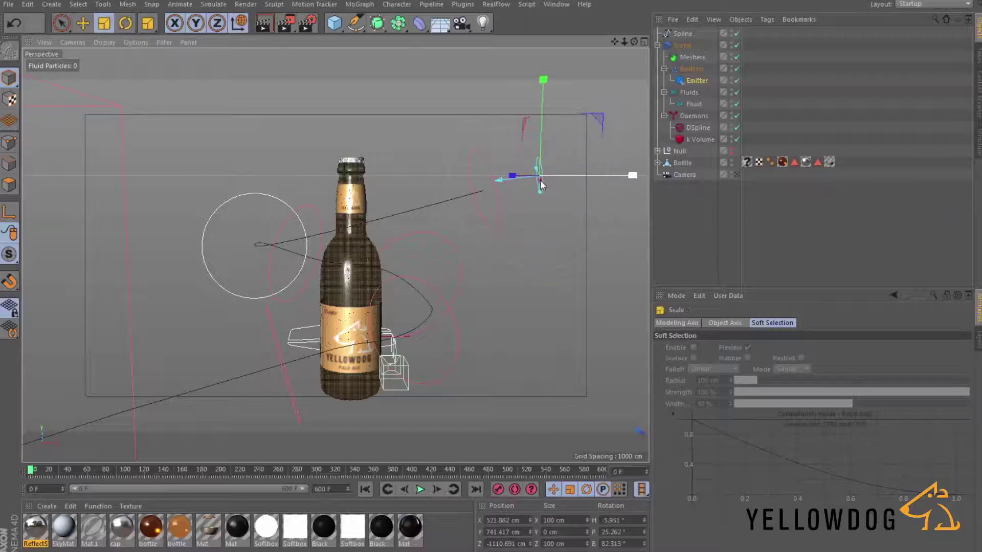
mouse_move(541, 185)
mouse_down()
mouse_move(531, 182)
mouse_move(557, 184)
mouse_move(541, 179)
mouse_up()
alt+drag(538, 226, 534, 291)
click(419, 490)
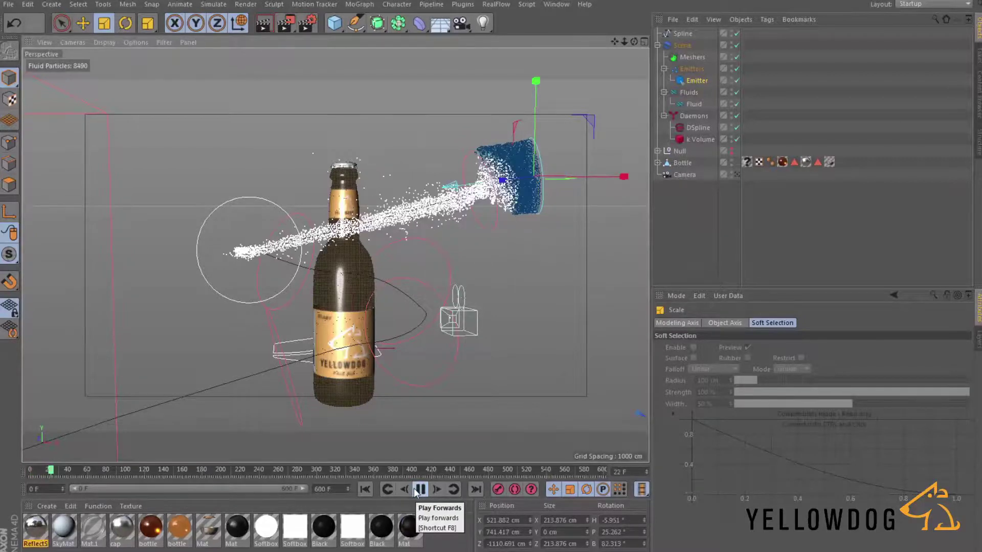
click(366, 489)
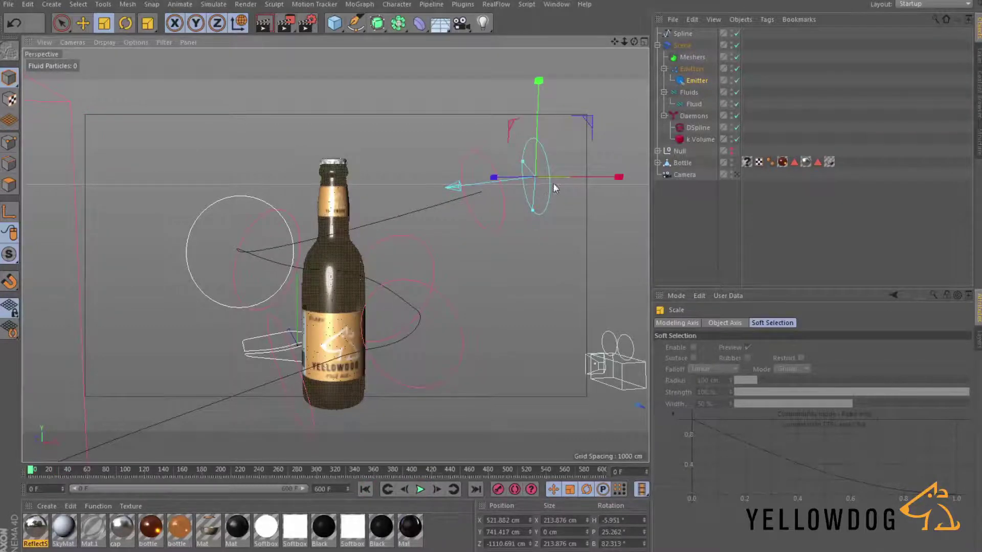
Step: Resize the emitter circle with its own size handles to about 136 cm in X and 150 cm in Z
drag(540, 182, 523, 183)
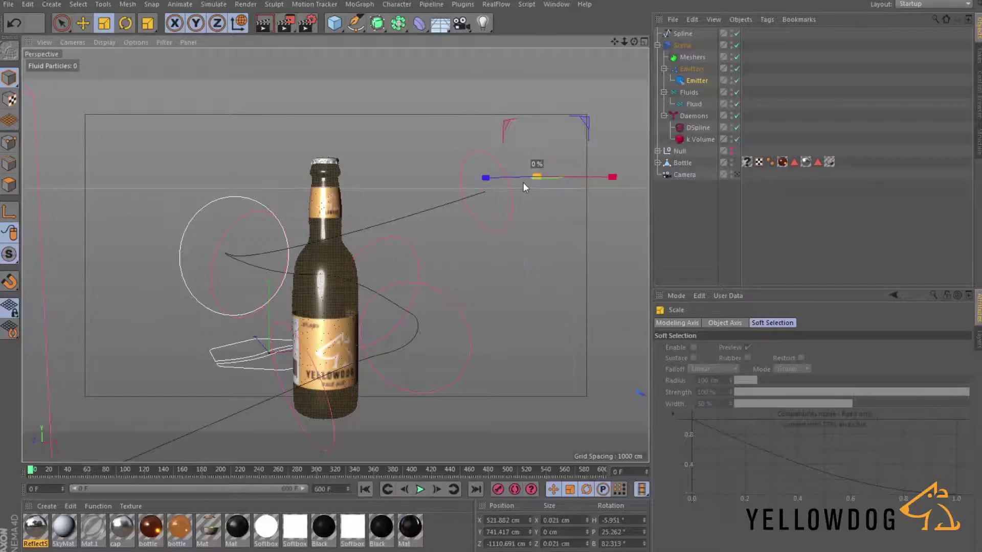
key(ctrl+z)
click(693, 85)
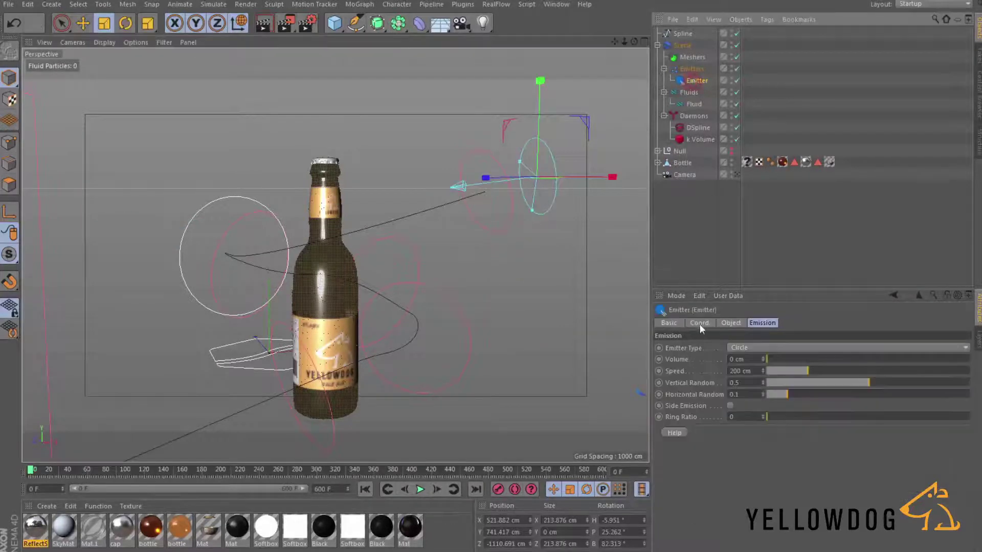
click(700, 323)
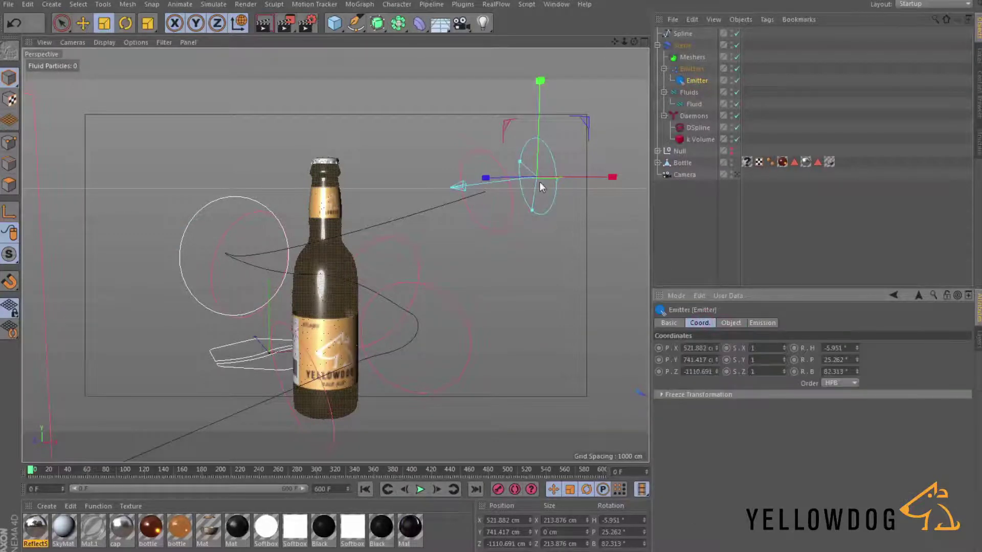
drag(530, 211, 532, 204)
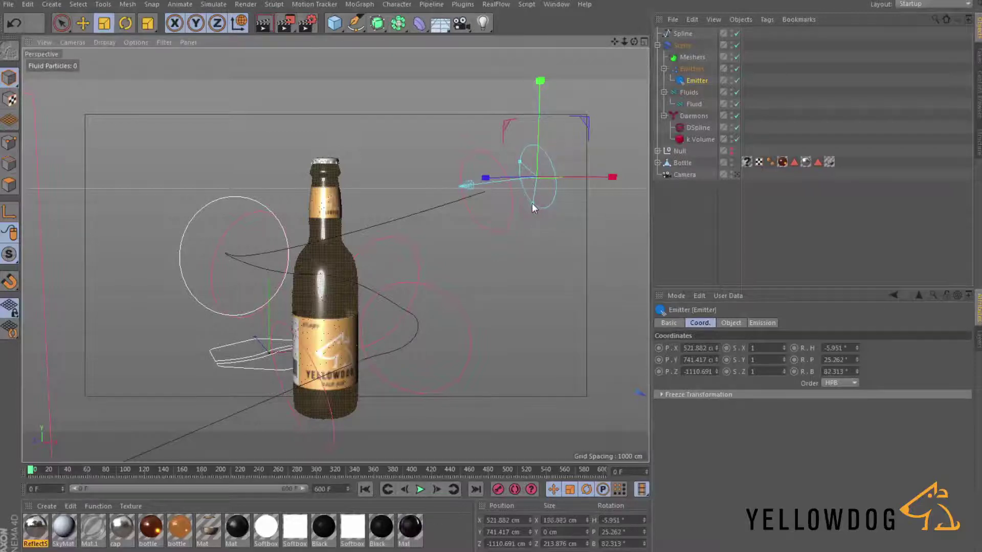
drag(522, 161, 527, 165)
drag(532, 204, 533, 198)
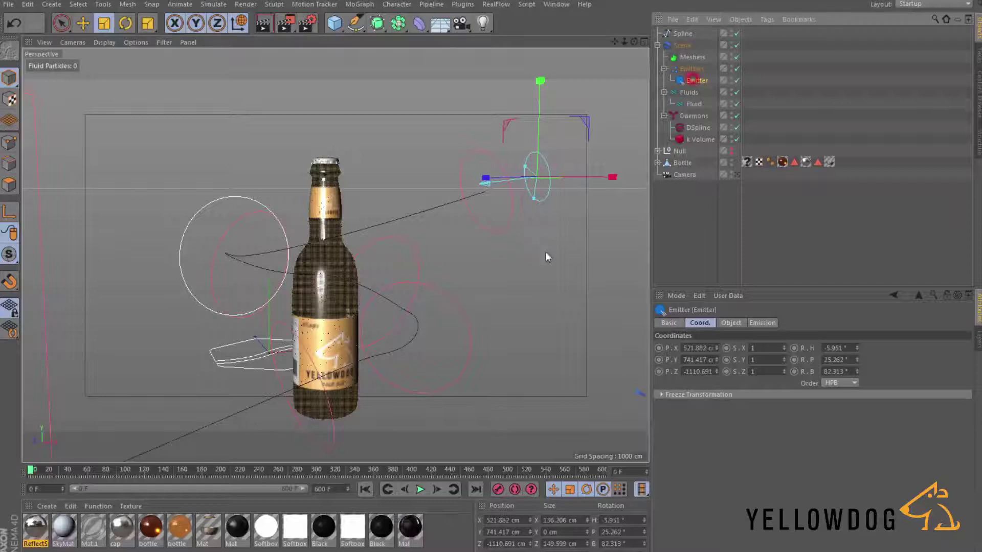
Step: Play the simulation with the resized emitter up to frame 32, and return to frame 0
alt+drag(545, 251, 509, 244)
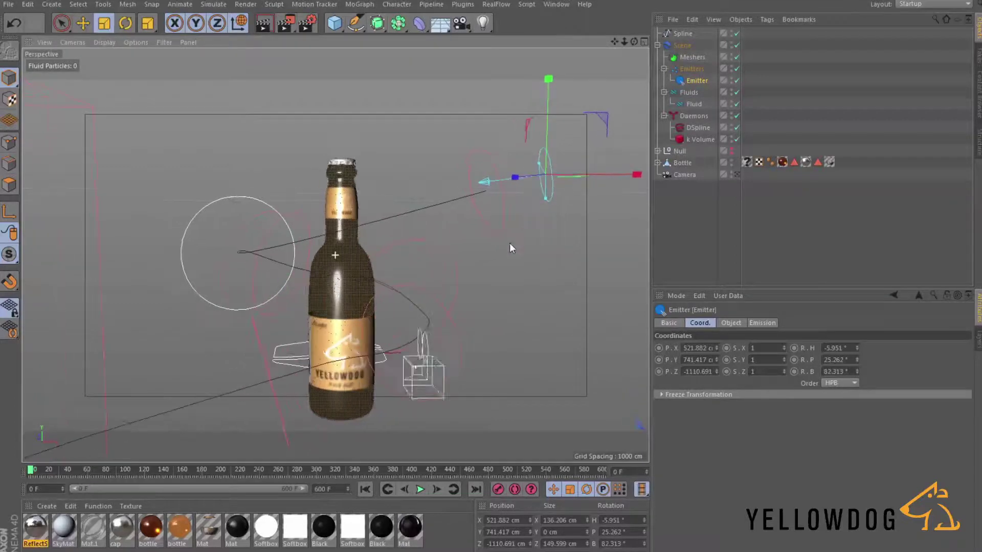
click(419, 490)
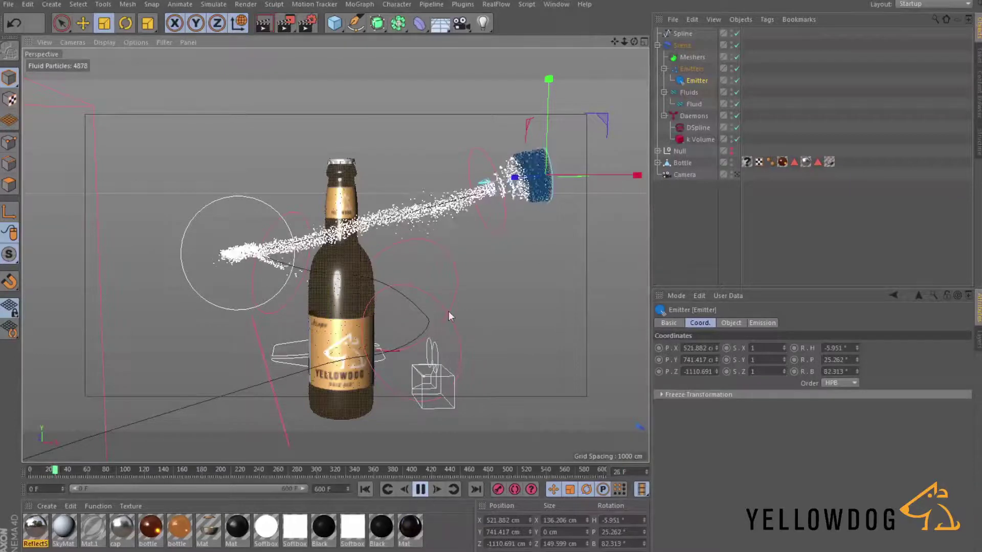
click(421, 489)
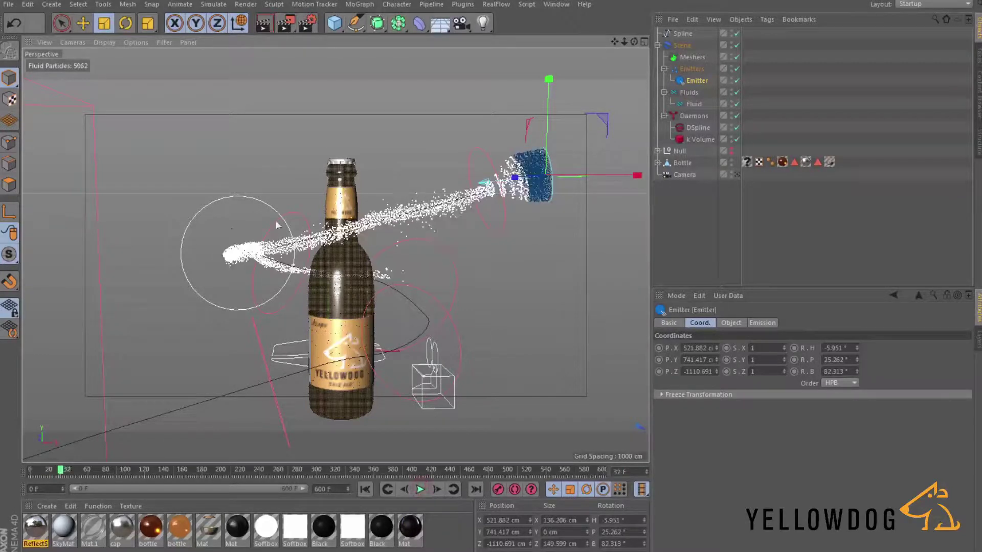
click(368, 490)
Step: Set the RealFlow scene's Liquid - PBD Solver to 10 MIN Substeps and 100 MAX Substeps
click(683, 45)
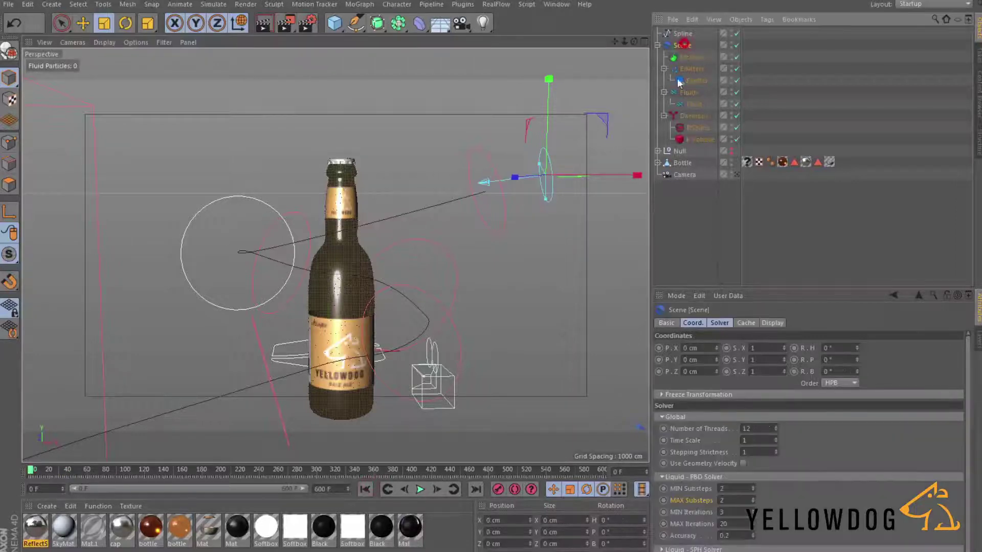
click(719, 323)
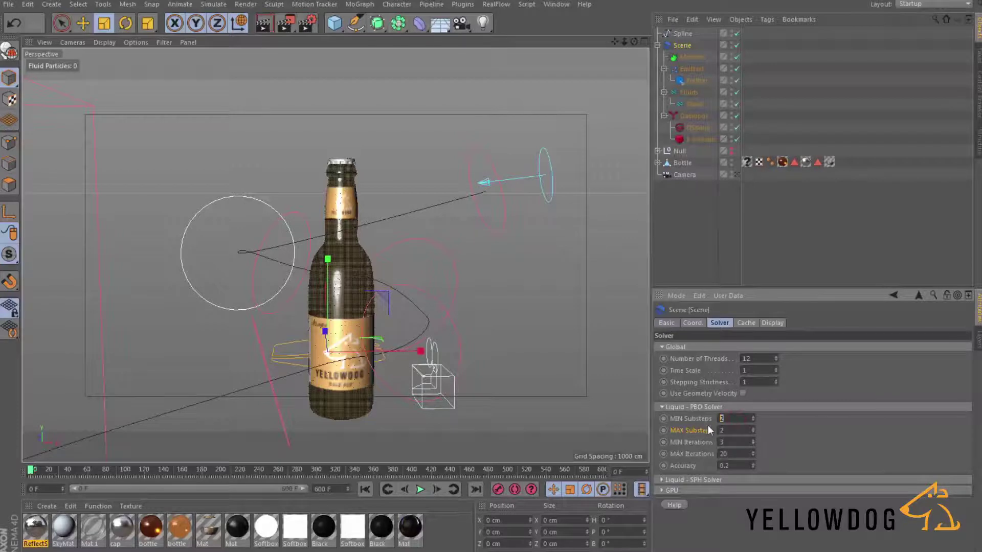
text(10)
key(Tab)
text(100)
Step: Play the simulation with the higher solver substeps up to frame 35, and rewind to the start
click(420, 490)
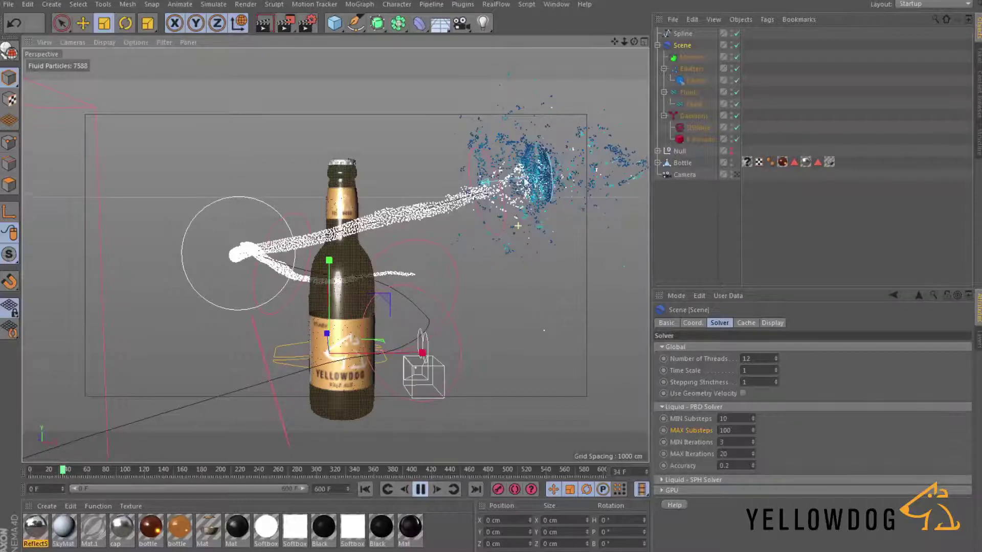
click(420, 489)
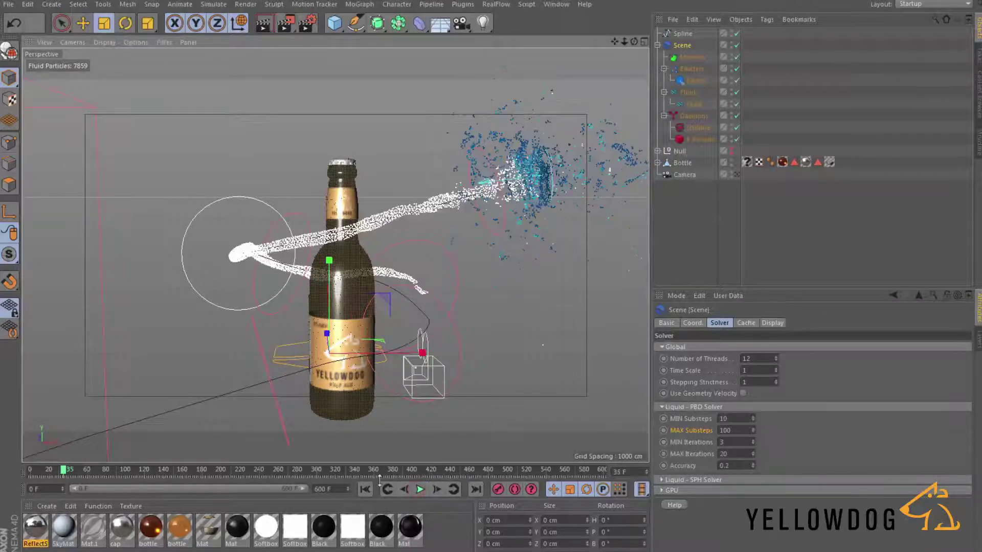
click(365, 489)
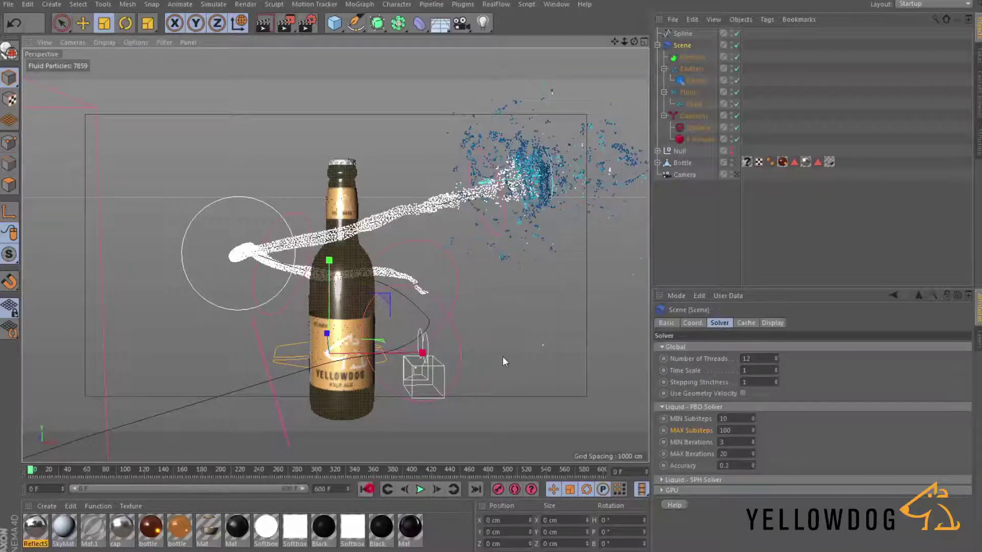
Step: Move the emitter along X toward the spline's start, to an X position of about 463 cm
click(549, 180)
key(w)
key(e)
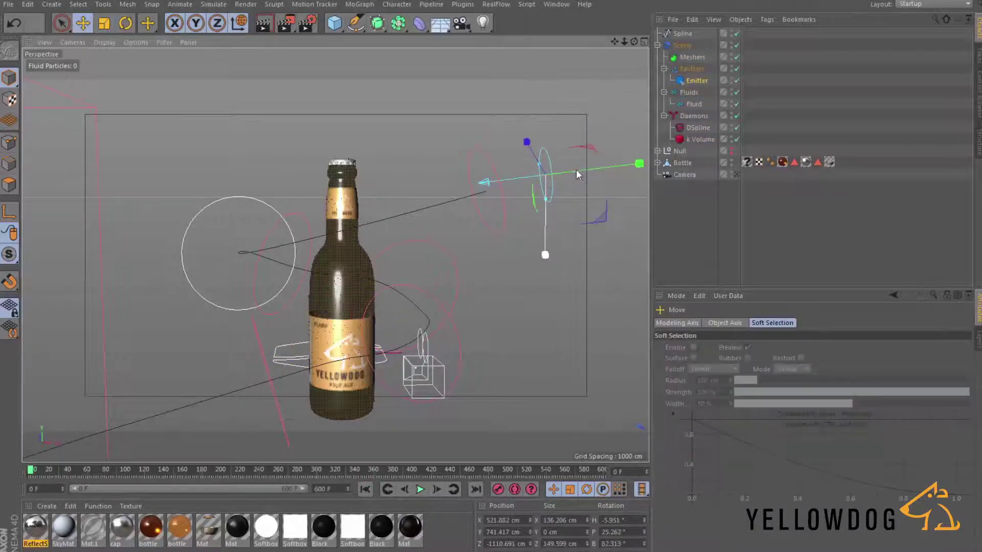
key(w)
drag(574, 176, 548, 176)
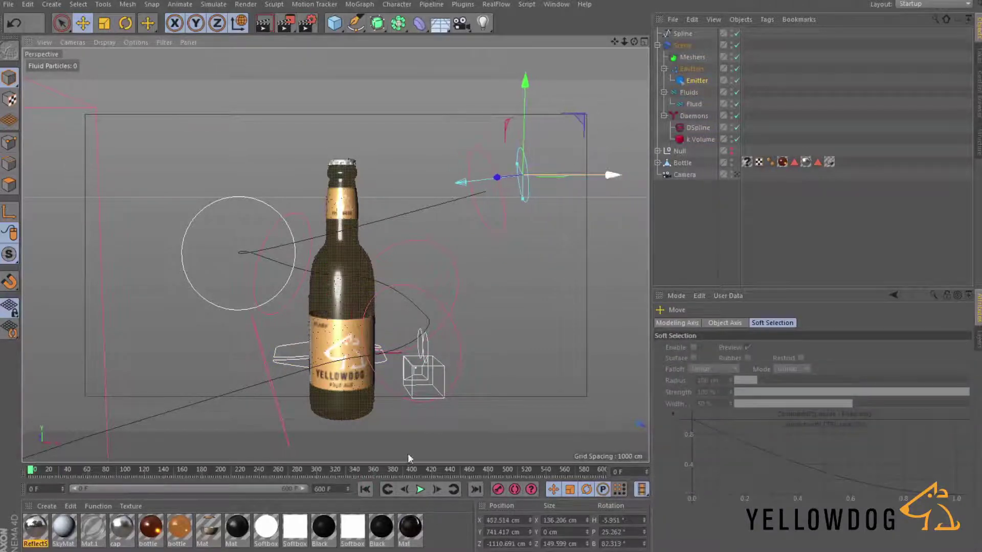
Step: Play the simulation briefly to check the emission from the moved emitter, and return to frame 0
click(420, 489)
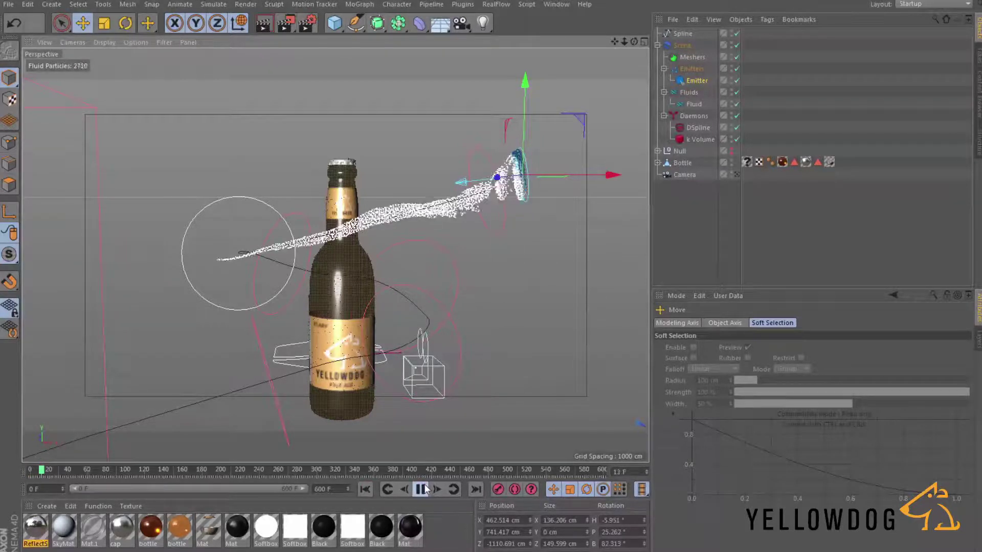
click(421, 490)
click(365, 489)
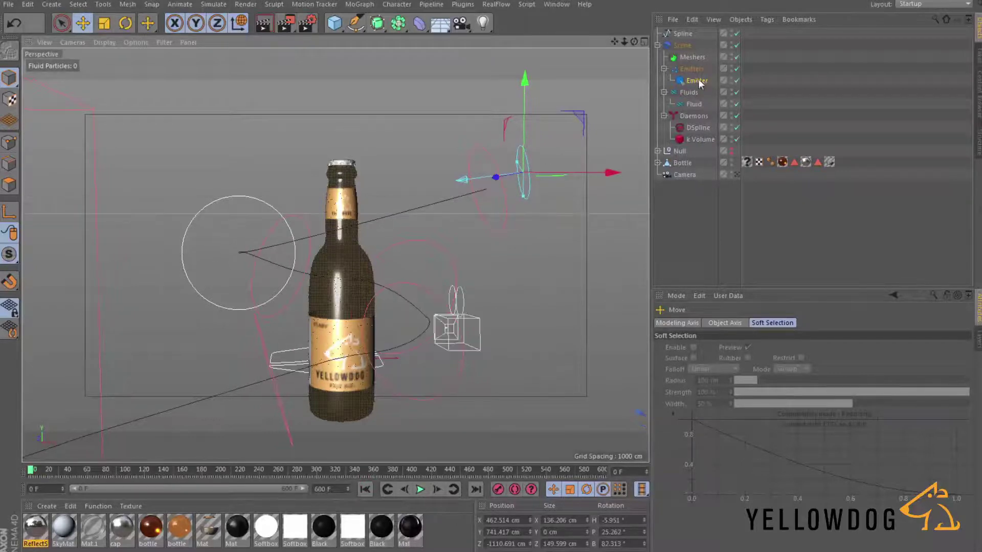
Step: Keyframe the emitter's Speed at frame 21 with a value of 500 cm
click(523, 179)
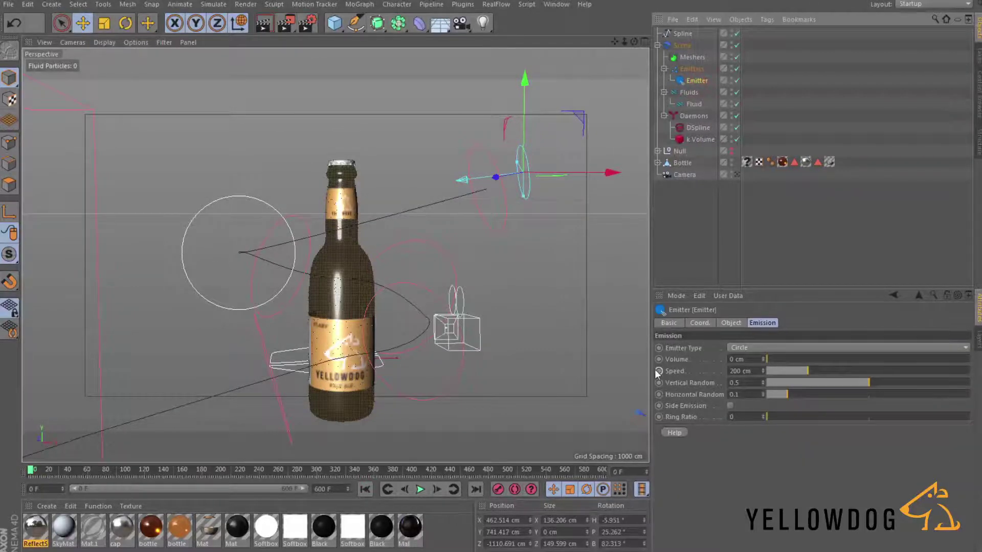
click(52, 475)
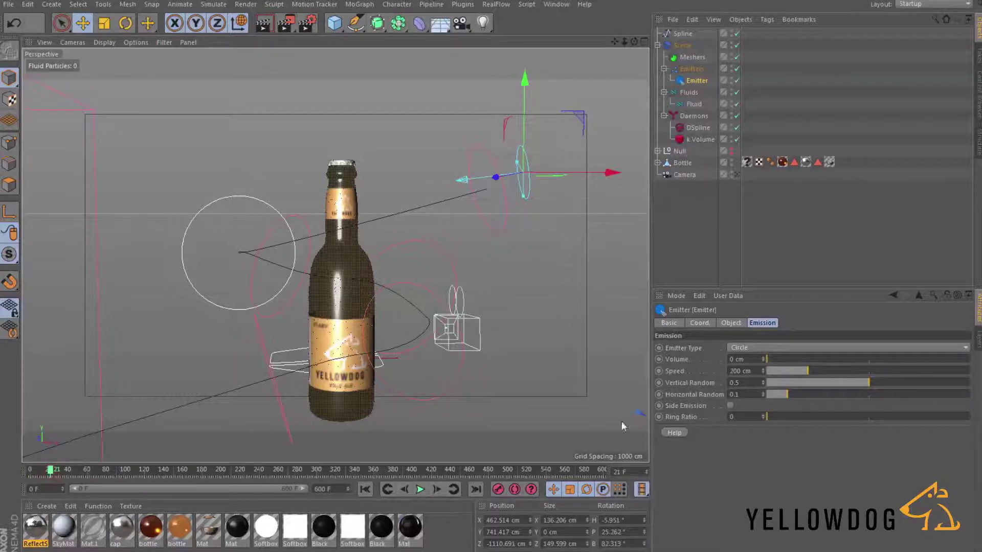
ctrl+click(659, 371)
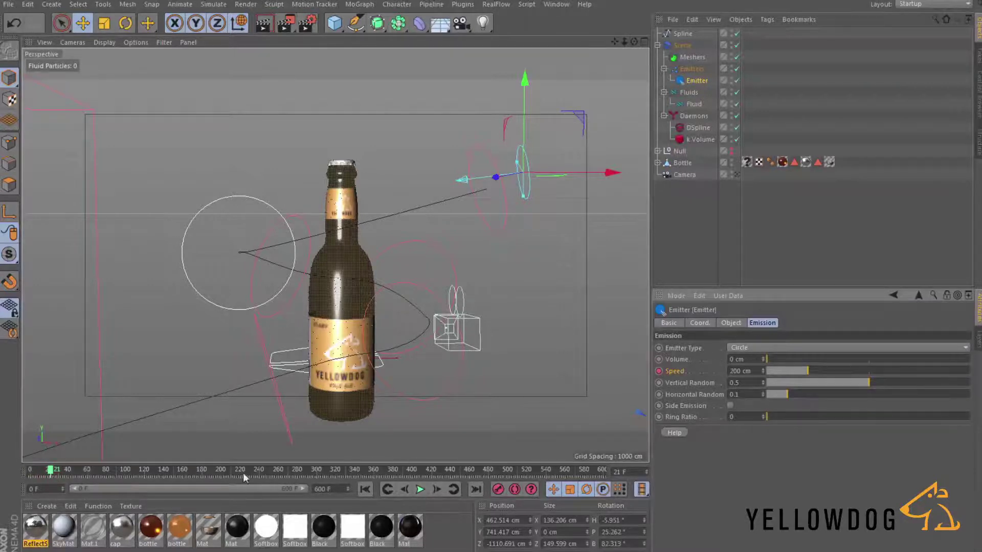
double_click(755, 371)
text(500)
key(Return)
ctrl+click(659, 370)
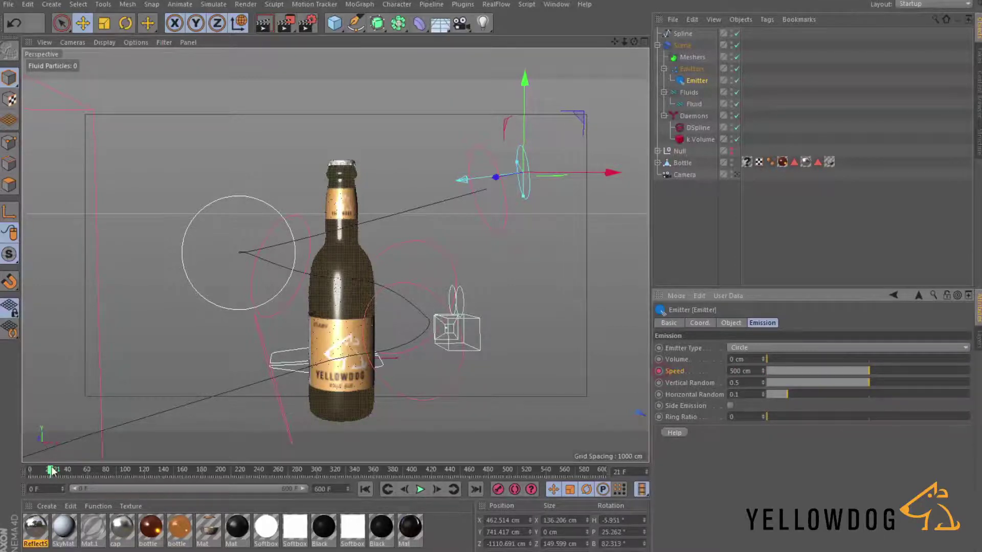
Step: Keyframe the emitter's Speed at frame 27 with a value of 0 cm to stop the emission
drag(53, 471, 56, 471)
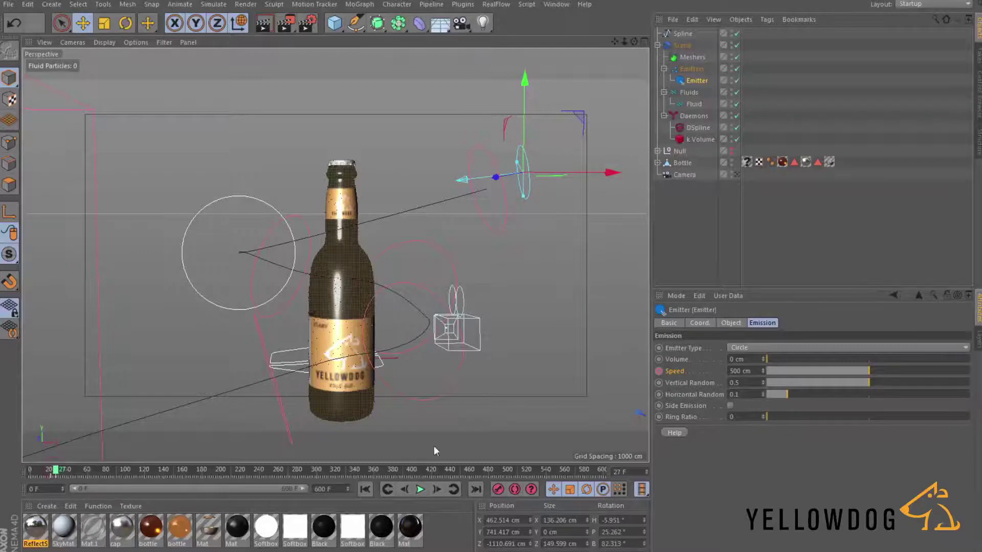
double_click(751, 371)
text(0)
key(Return)
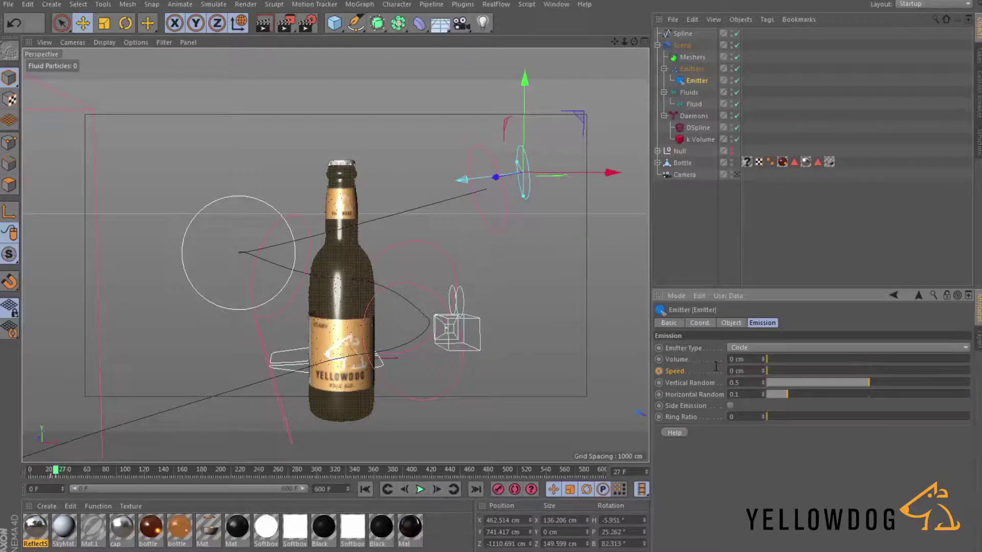
ctrl+click(659, 371)
Step: Play the simulation from the start past frame 27 to check that the emission stops, and rewind it
click(365, 489)
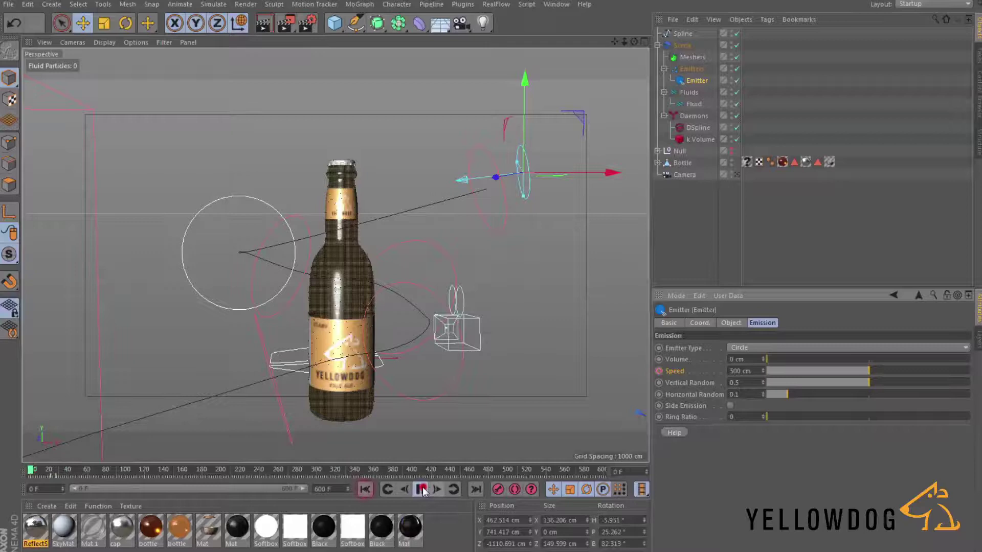
click(420, 489)
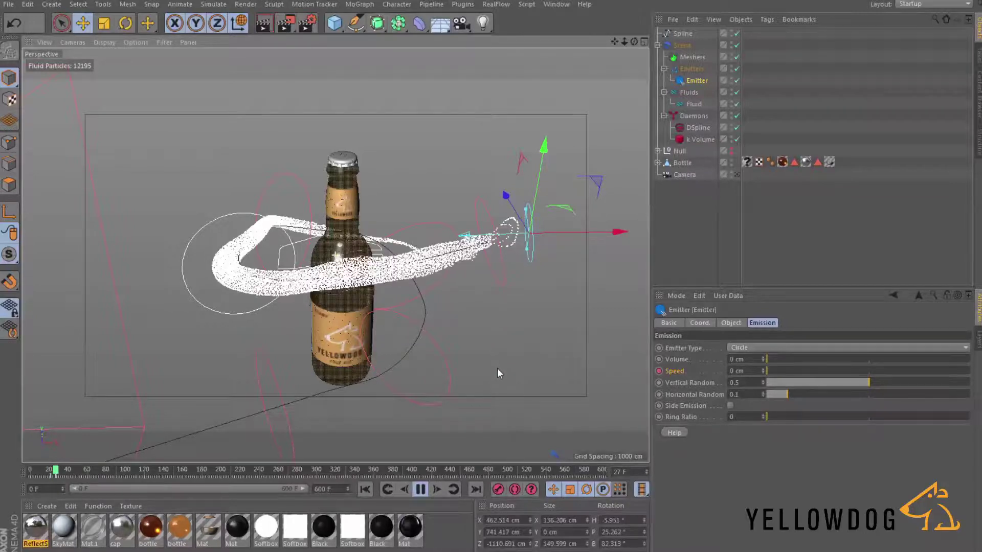
click(420, 489)
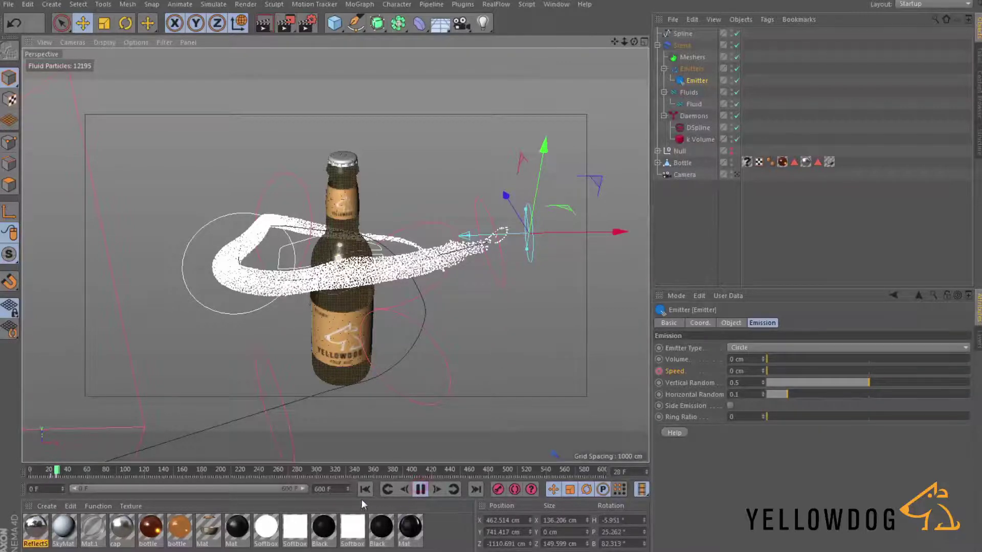
click(365, 489)
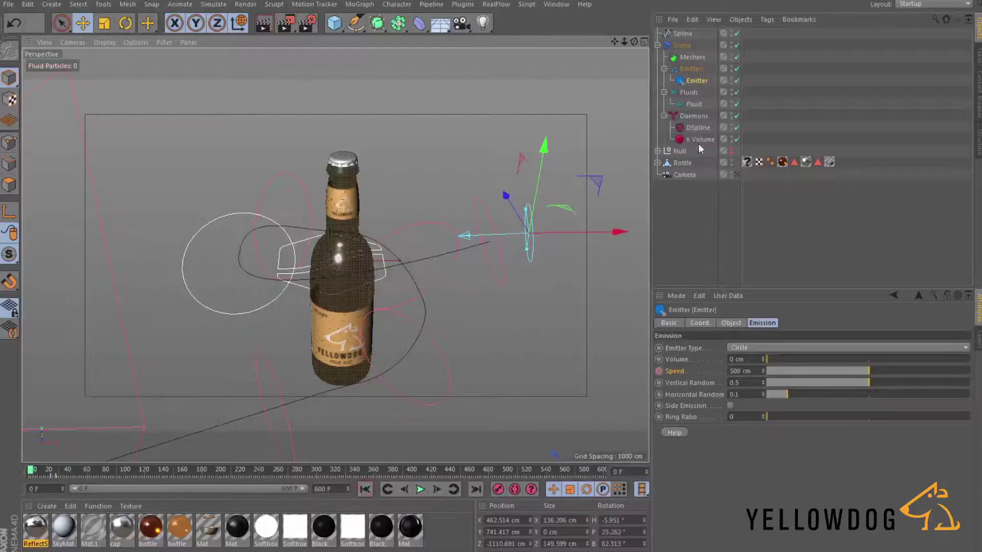
Step: Set the DSpline daemon's Vortex Strength to 0.75
click(697, 128)
double_click(733, 402)
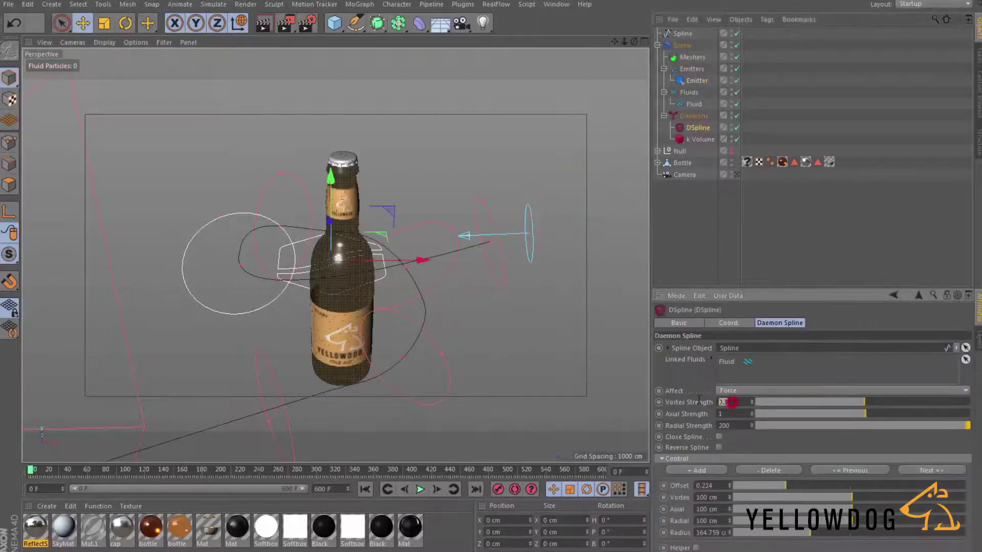
text(0.75)
Step: Play the simulation up to frame 10 with the new vortex strength, and select the DSpline control at offset 0.347
click(421, 490)
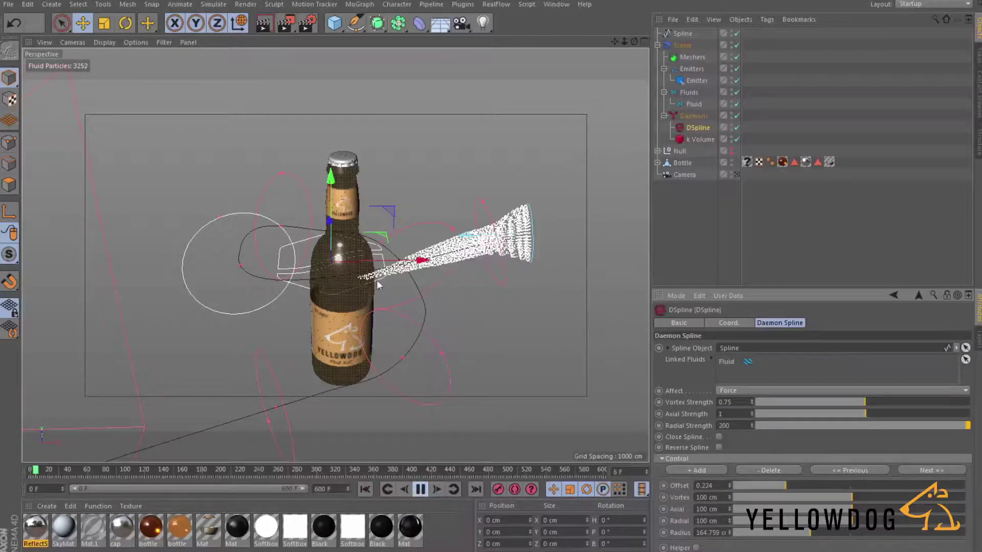
click(420, 490)
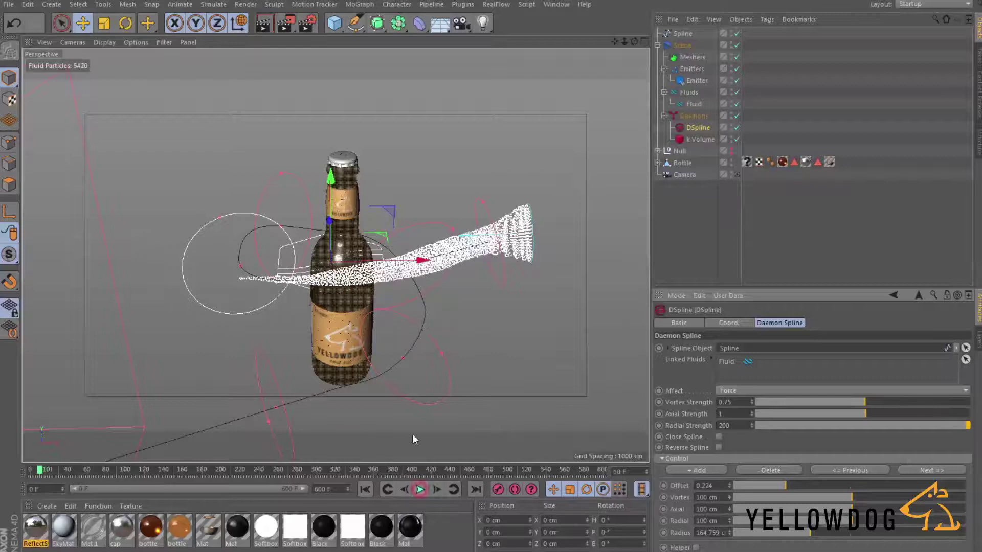
click(281, 174)
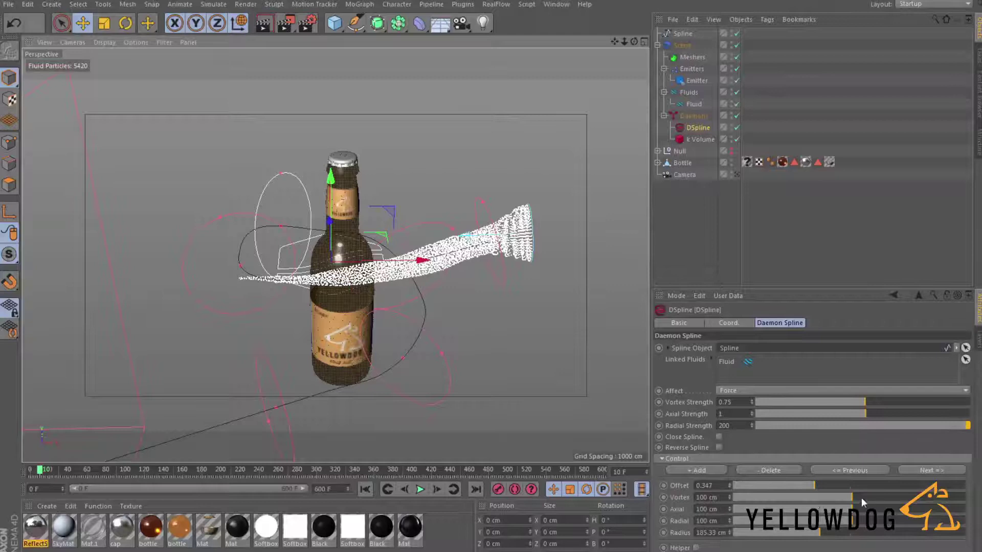
Step: Rewind the simulation to frame 0 and add a RealFlow Mesher to the scene
click(365, 489)
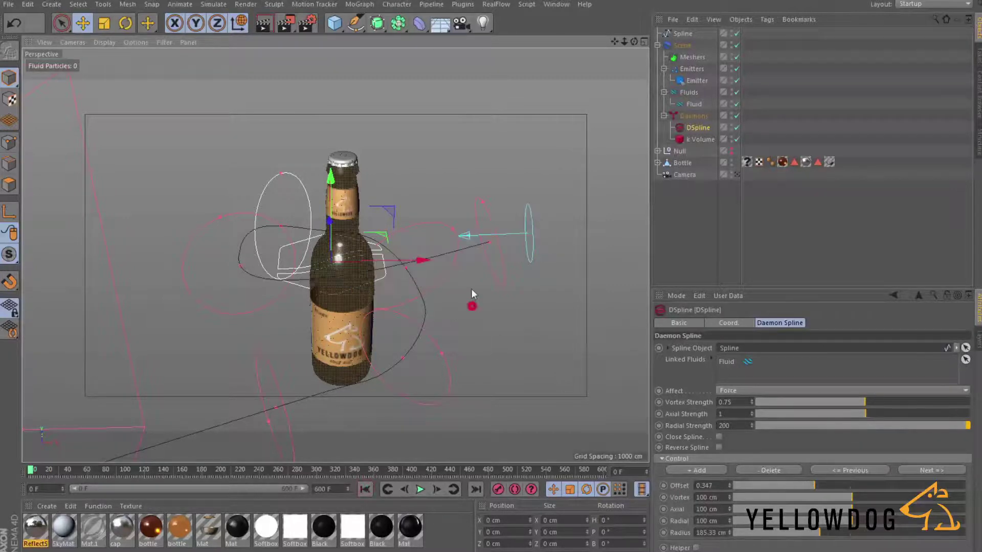
alt+drag(471, 289, 472, 267)
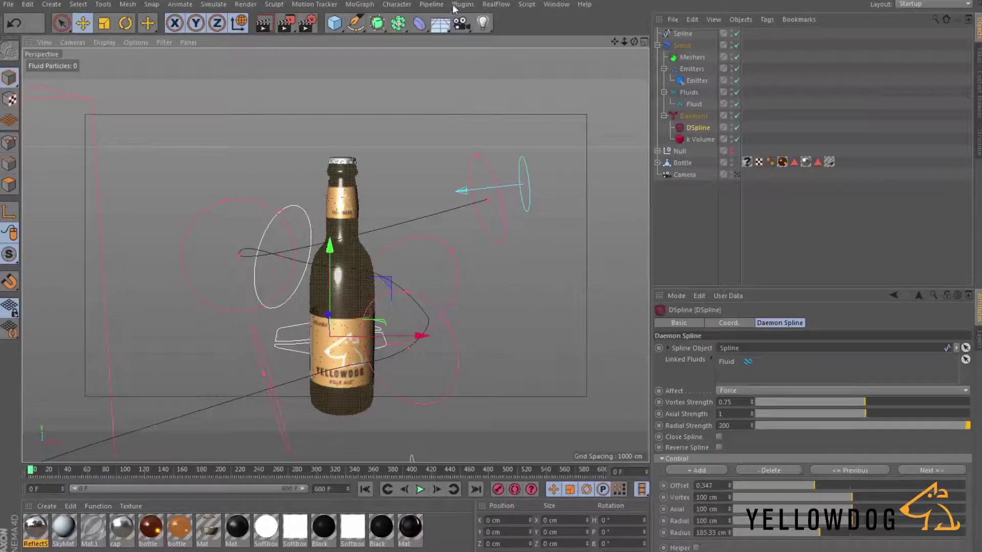
click(496, 4)
click(517, 76)
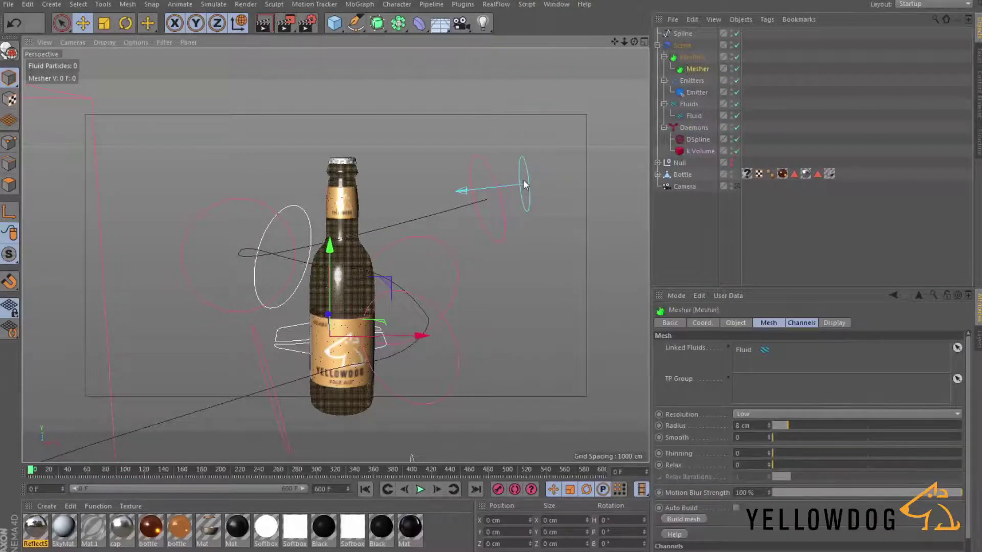
Step: Set the Mesher's Thinning and Relax to 0.02 each and adjust its Smooth value
scroll(707, 432, down, 2)
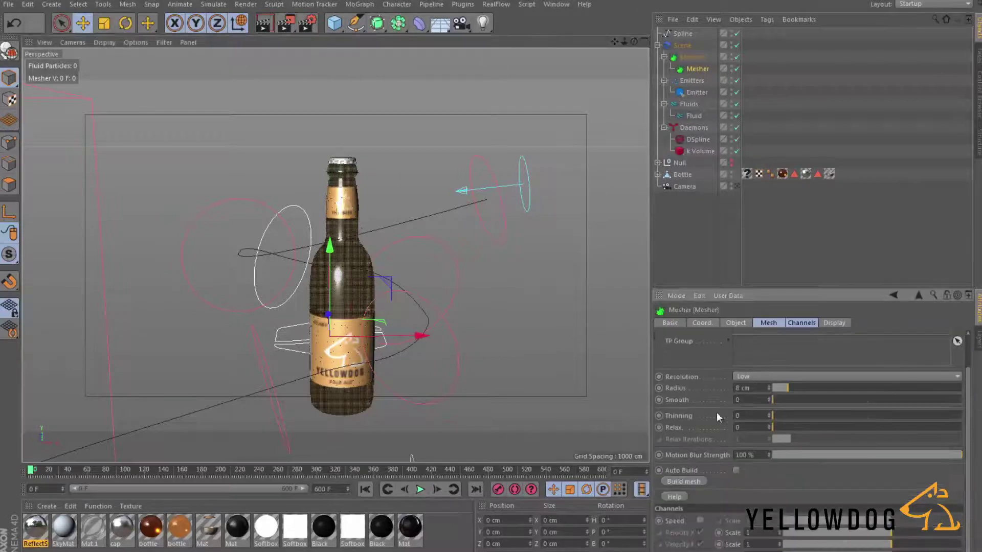
click(769, 415)
click(768, 426)
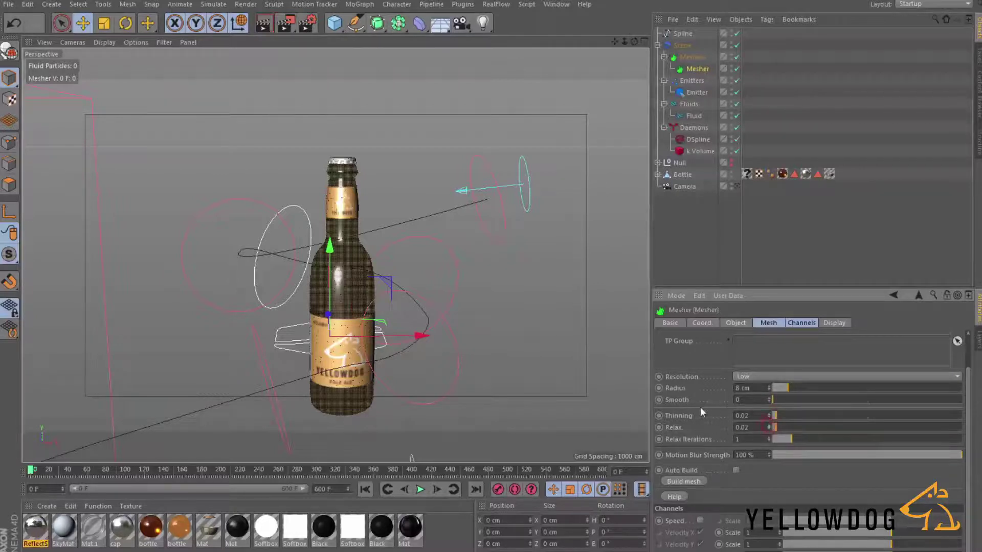
click(769, 398)
click(769, 398)
click(769, 401)
Step: Play the first few frames to preview the fluid mesh, and stop the playback
click(419, 489)
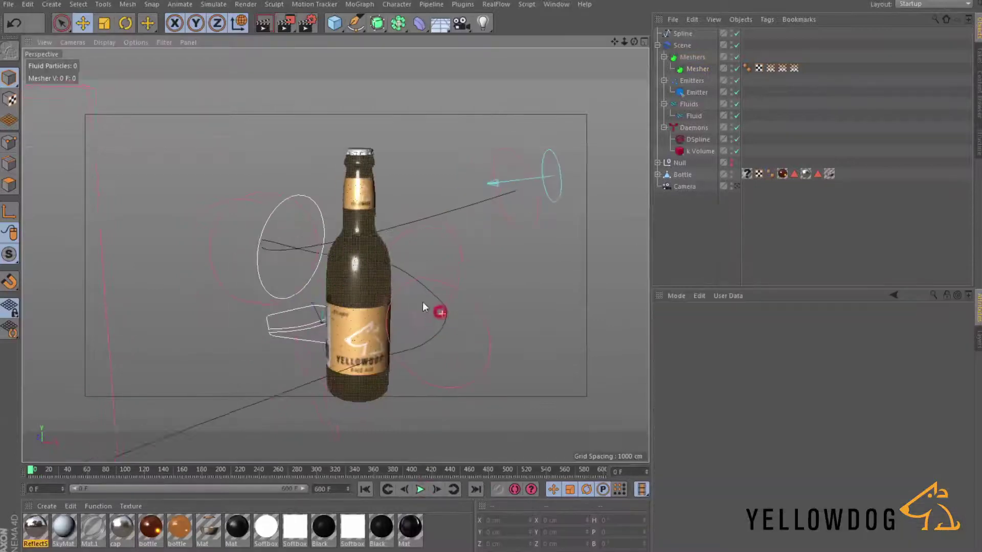
click(421, 489)
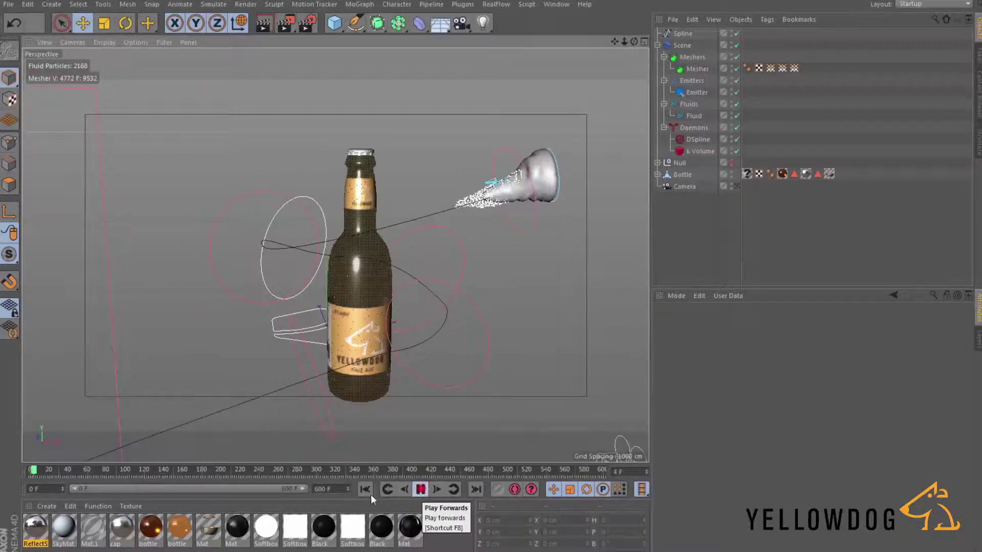
key(F8)
Step: Cache the simulation from the RealFlow Scene object's cache settings
click(683, 45)
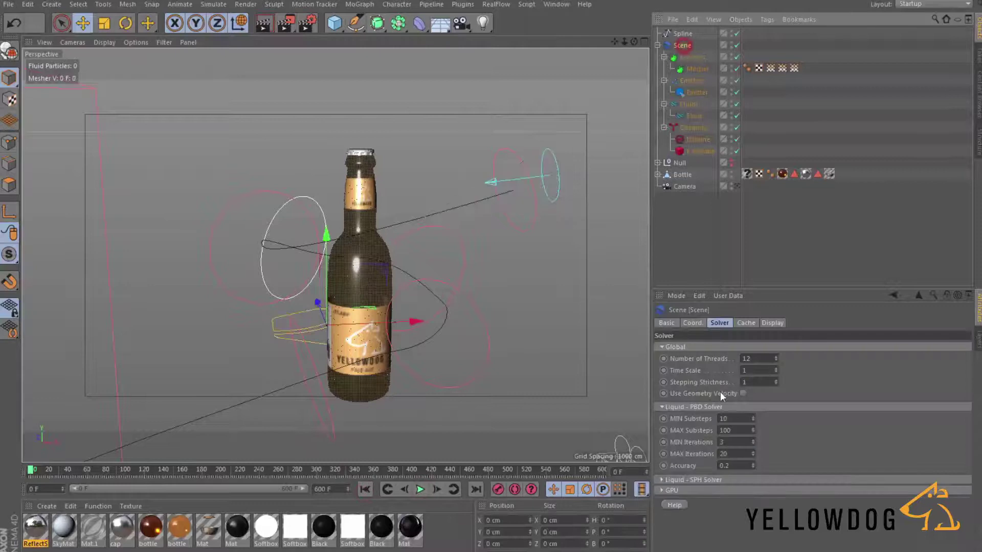
click(745, 323)
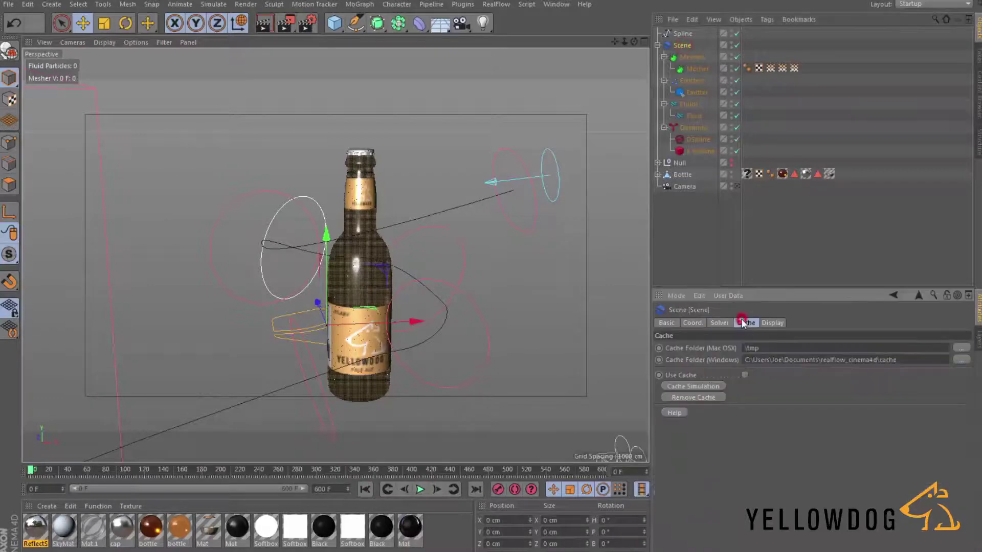
click(701, 387)
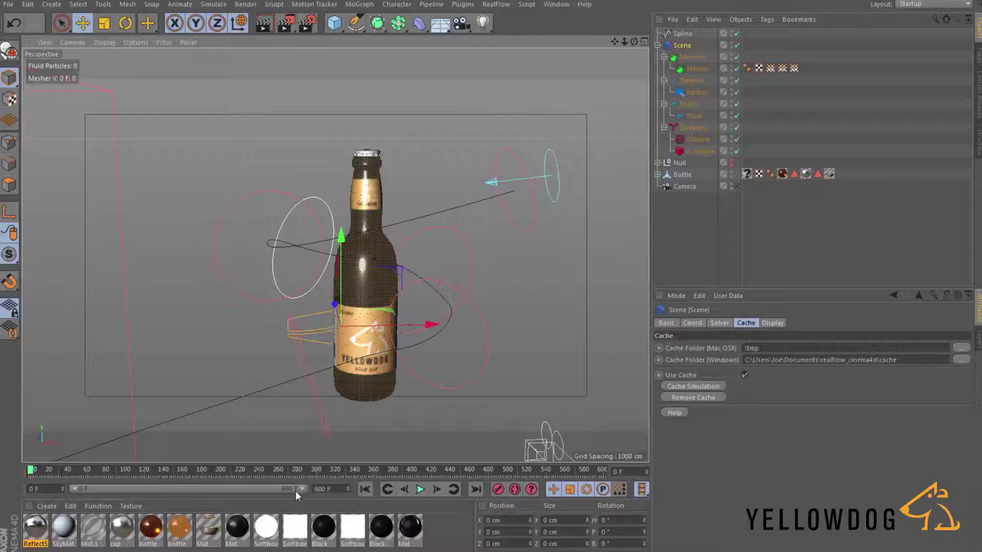
Step: Play the cached simulation past frame 75 and return to frame 47 to inspect the meshed stream
click(420, 489)
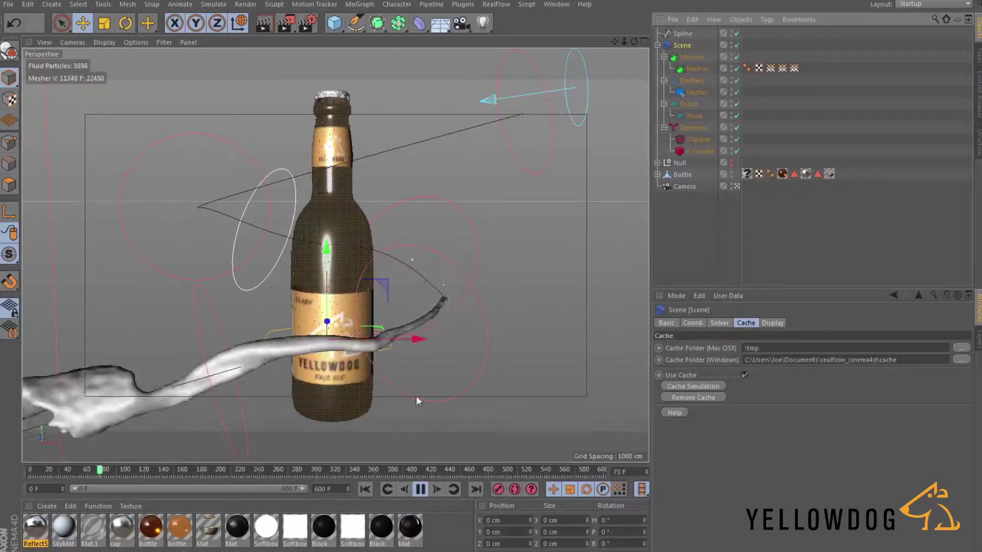
click(422, 489)
click(75, 470)
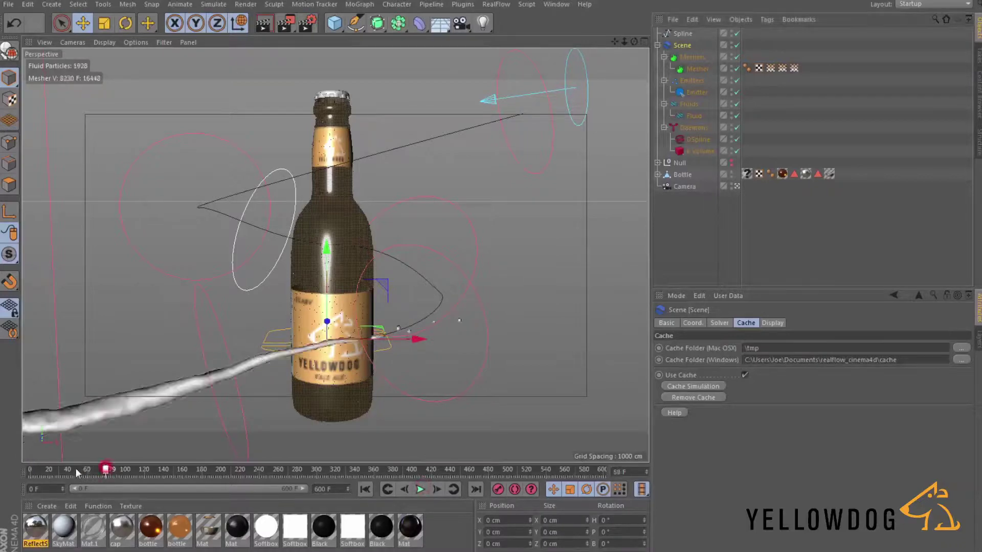
Step: Check the DSpline daemon's Axial Strength and play the cached simulation again, stopping at frame 36
click(698, 139)
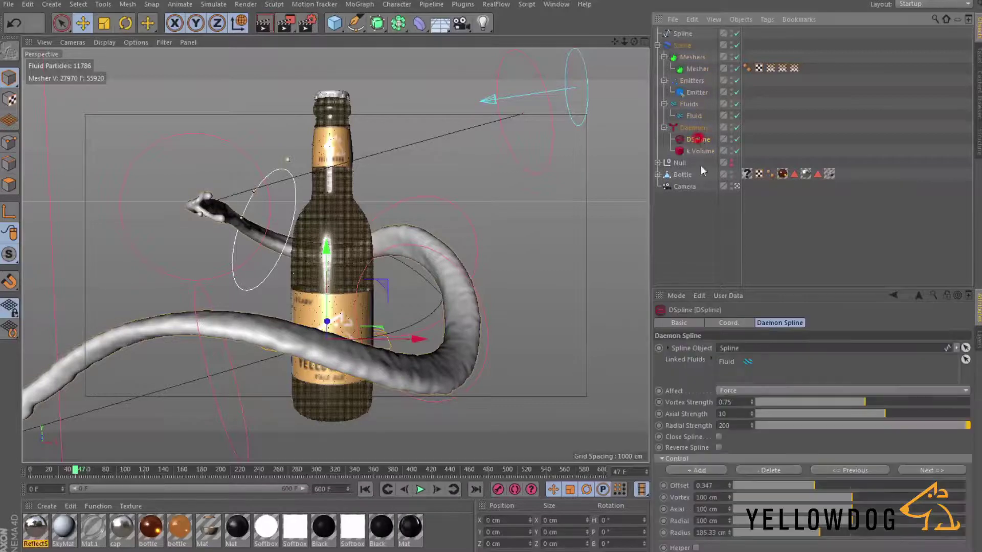
click(735, 413)
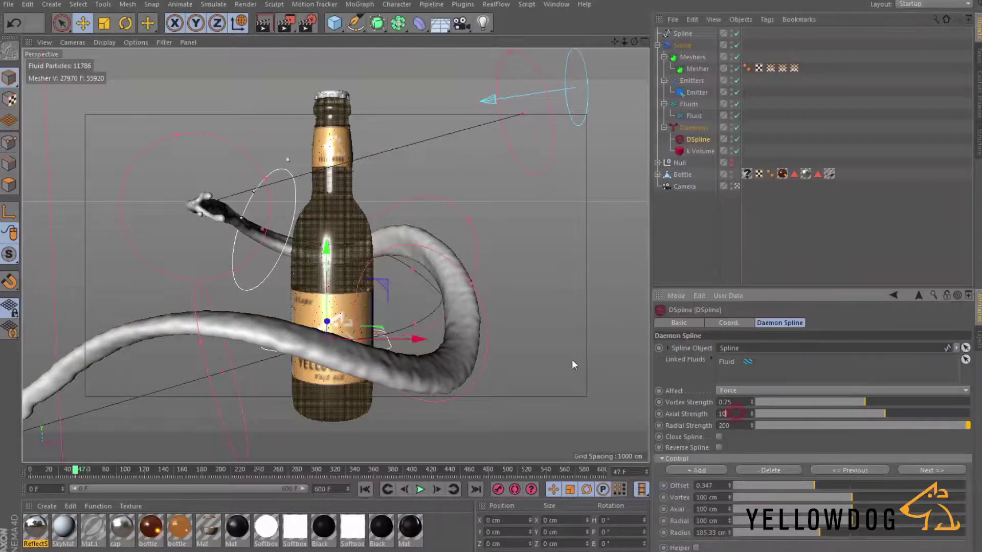
click(387, 492)
click(419, 489)
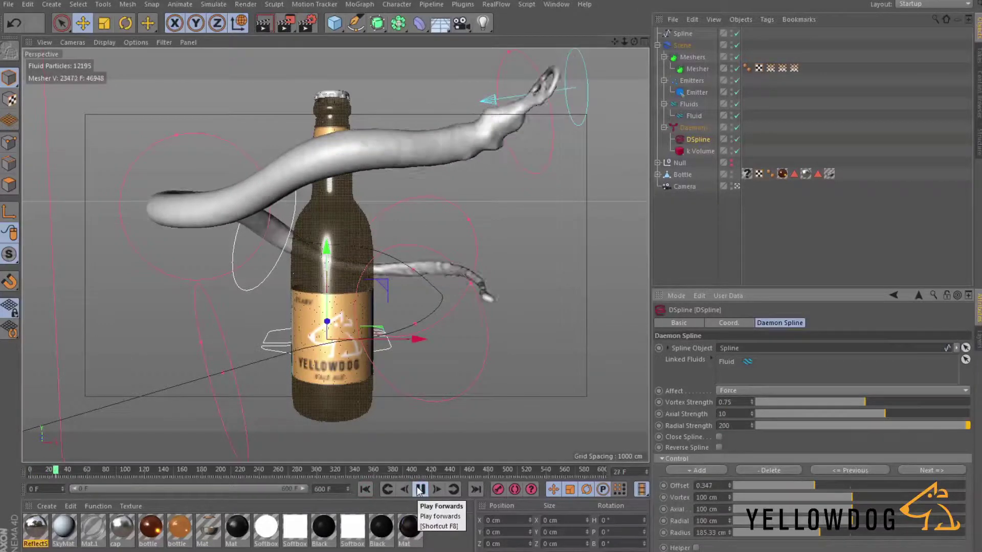
click(420, 489)
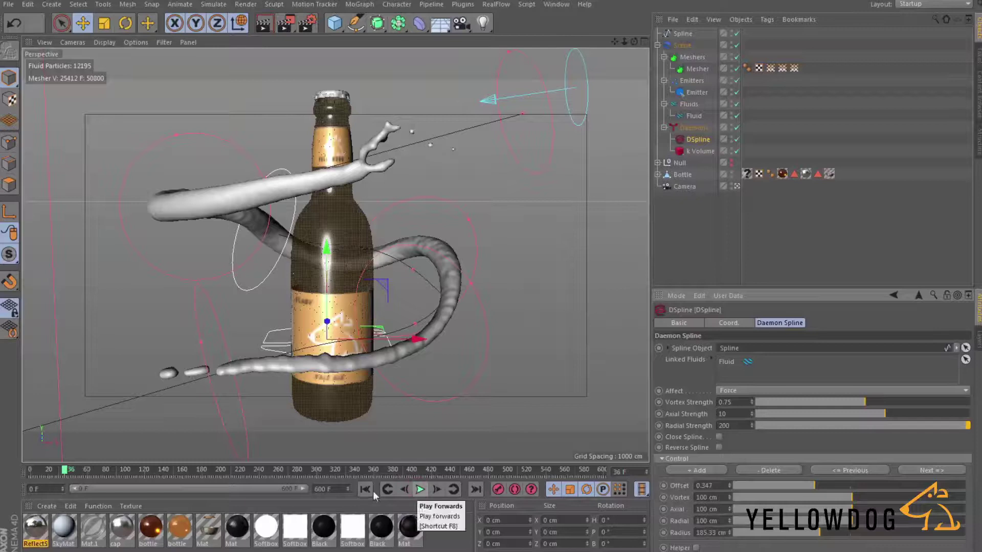
Step: Apply the orange bottle material to the Mesher
click(160, 549)
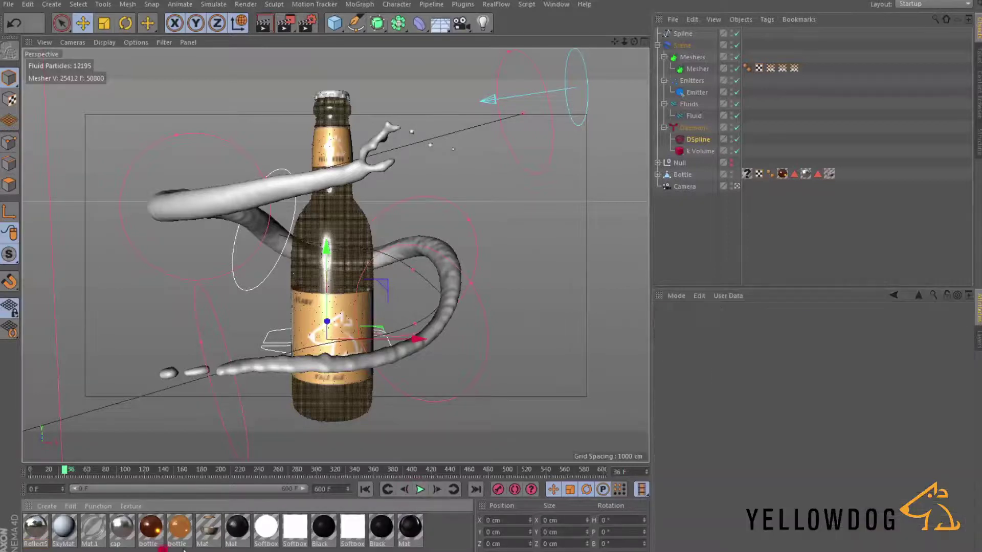
drag(180, 532, 696, 69)
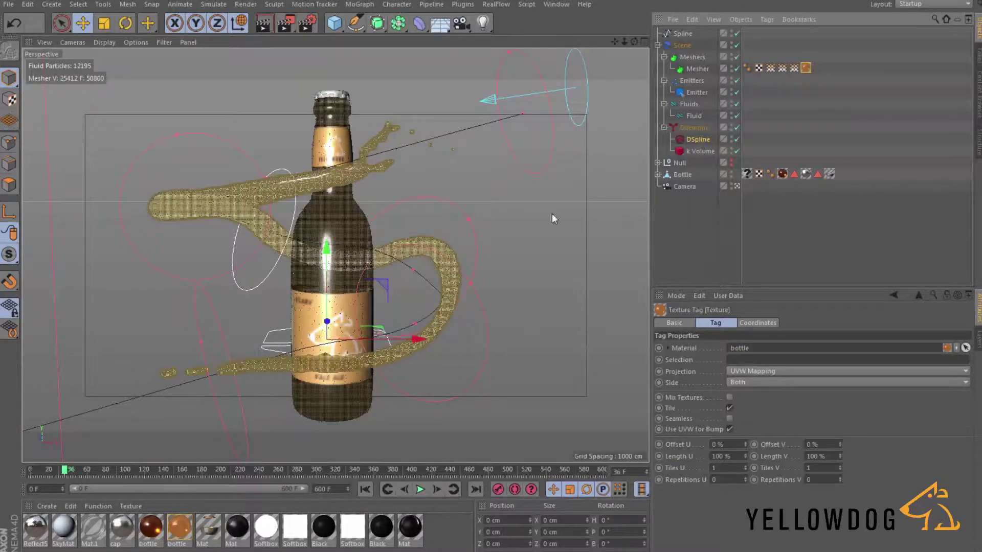
click(519, 231)
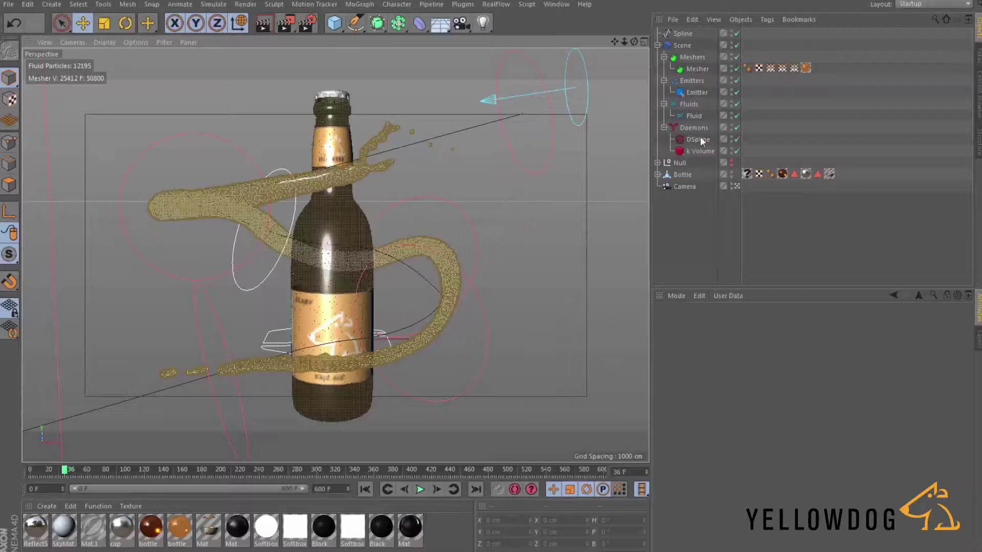
Step: Show the Null group, render the viewport at frame 36 to preview the liquid, and hide the Null group again
click(731, 162)
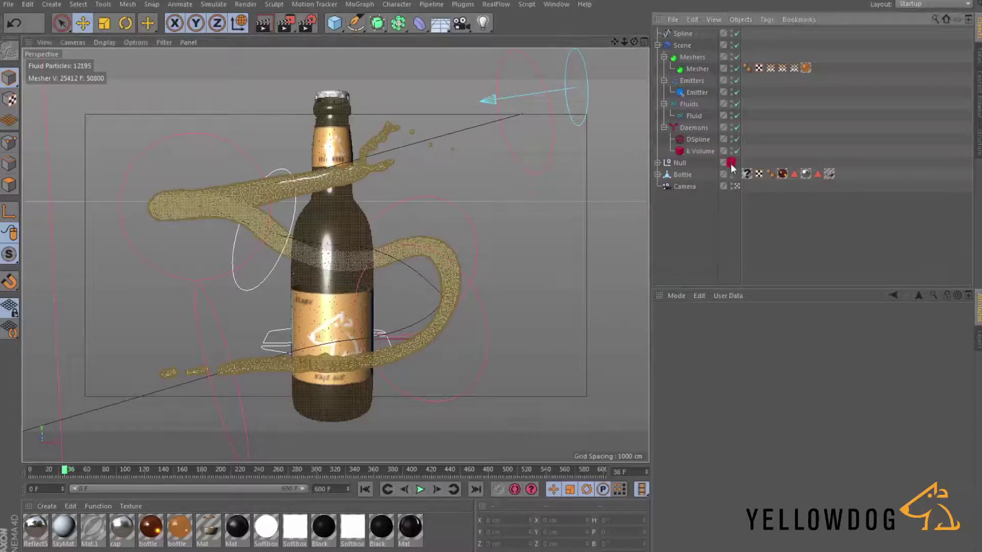
click(269, 23)
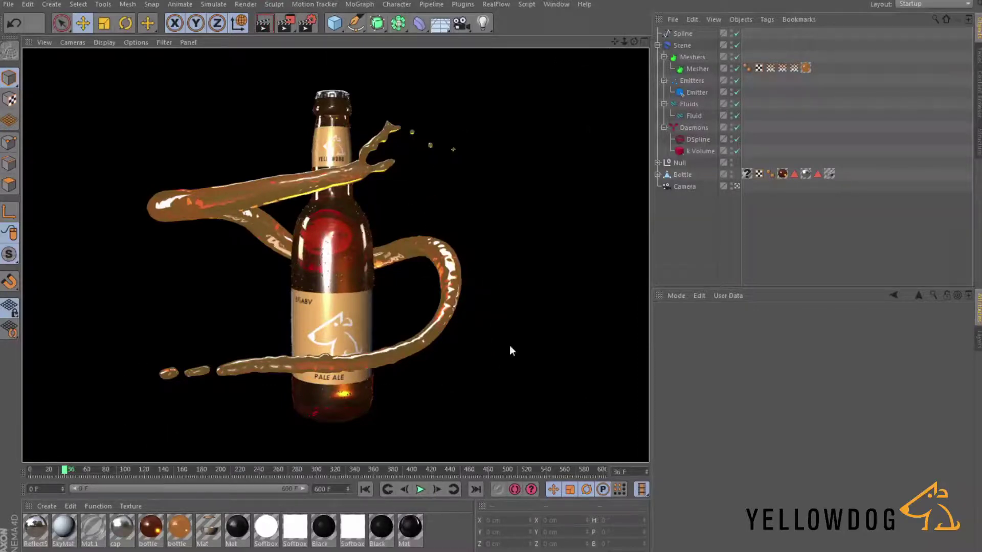
click(673, 243)
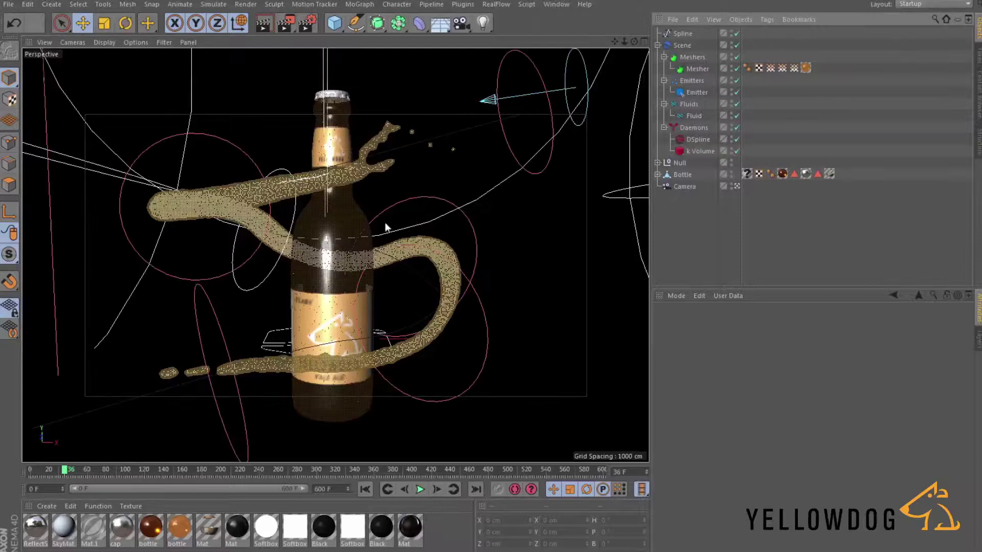
click(689, 212)
click(731, 163)
Step: Add a RealFlow Noise Field daemon and open its settings
click(496, 4)
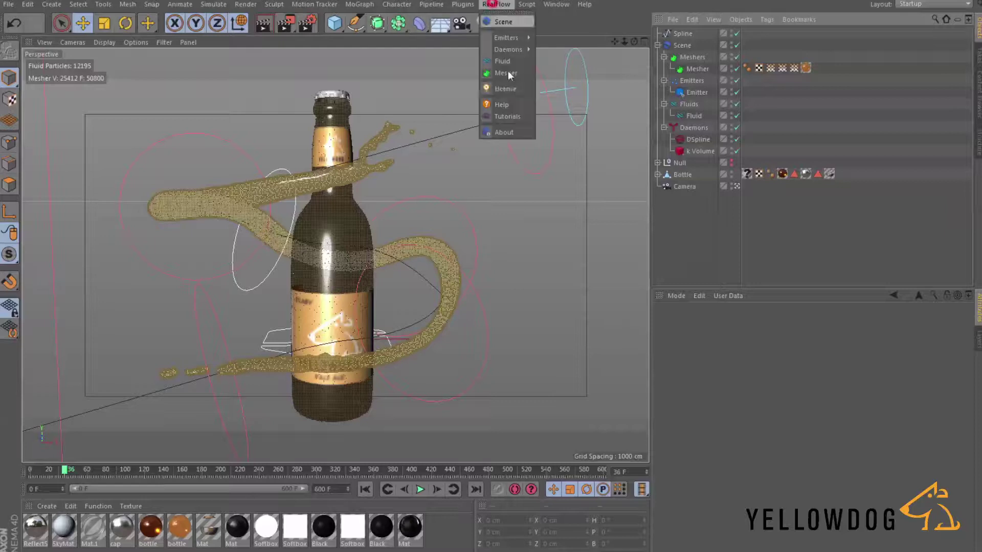
mouse_move(519, 51)
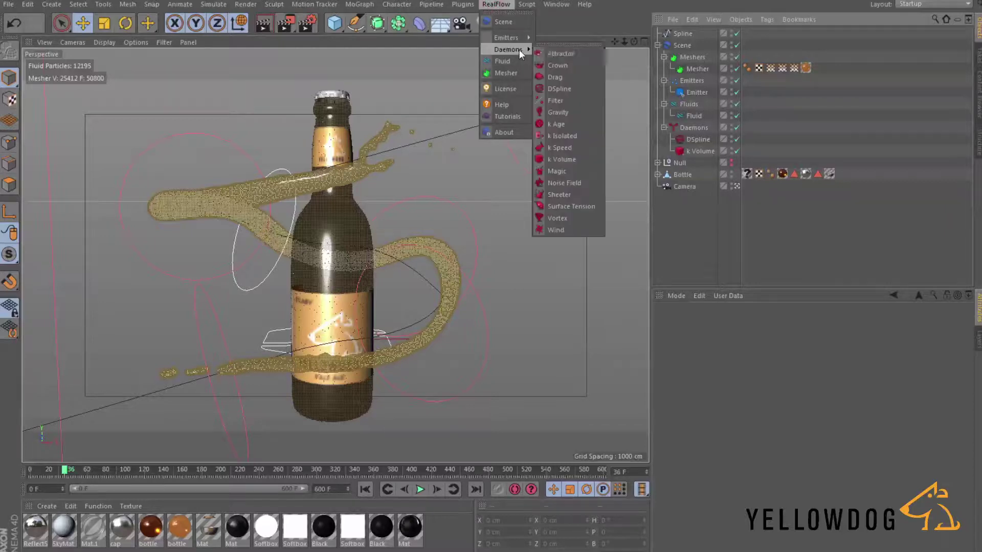
click(569, 184)
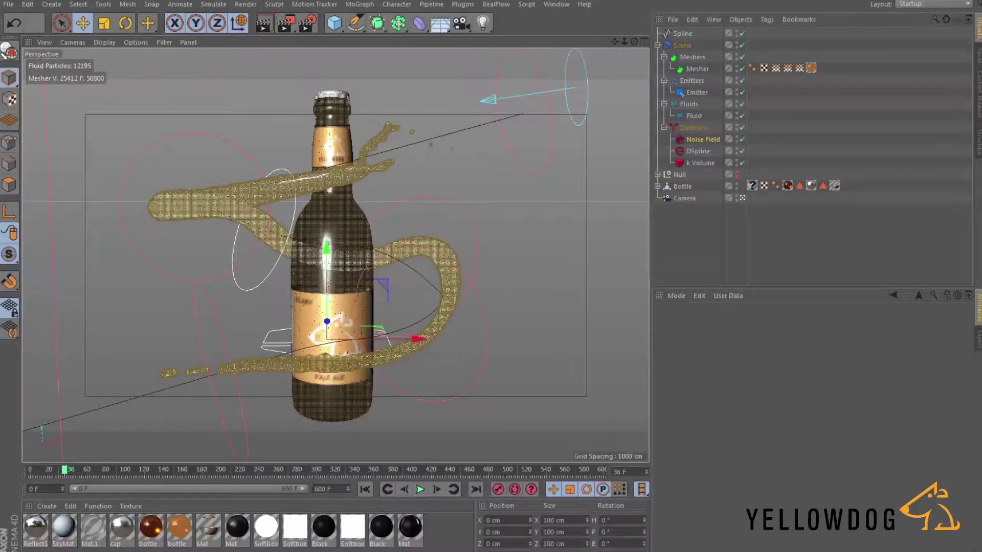
click(621, 144)
click(702, 139)
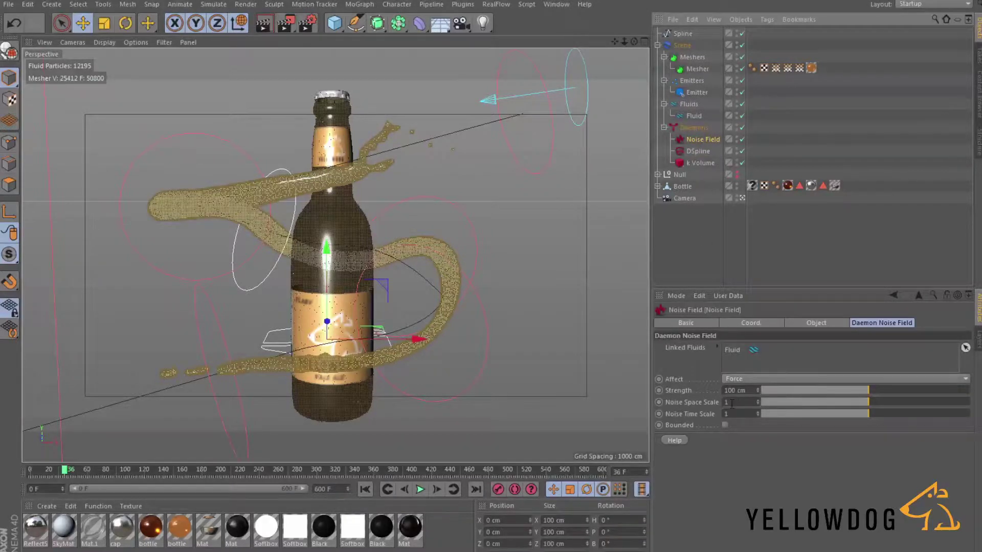
Step: Rewind to frame 0, disable the Meshers group and remove the Scene's simulation cache
click(364, 490)
click(742, 57)
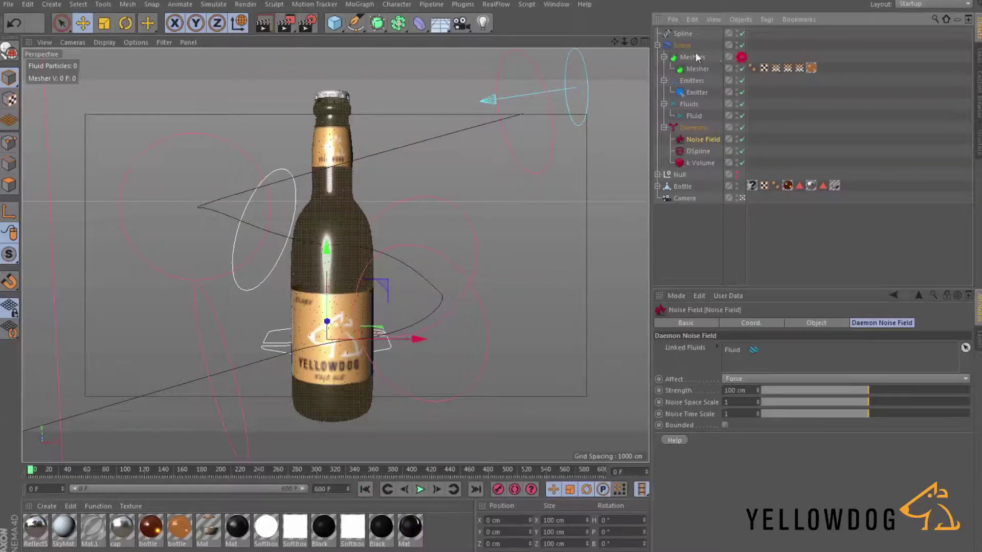
click(682, 45)
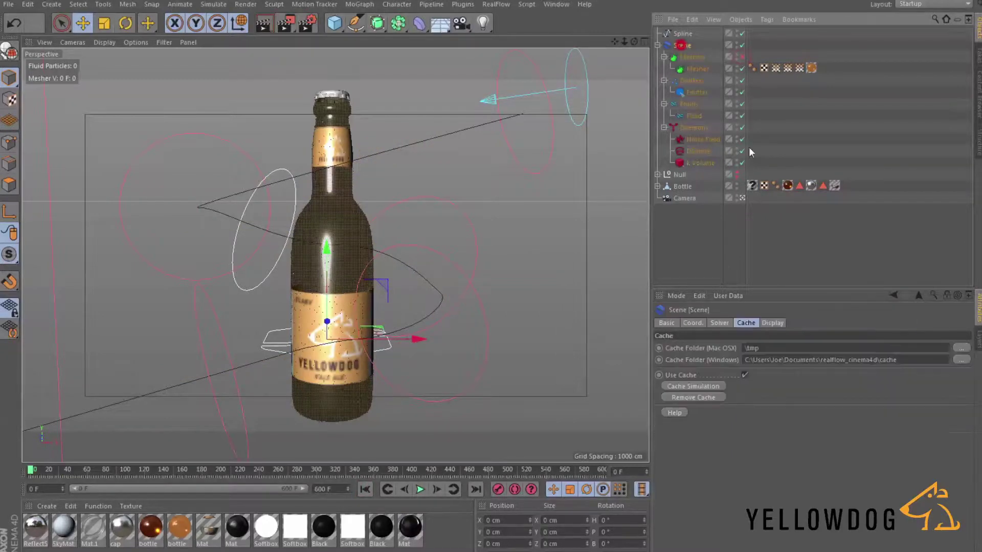
click(691, 397)
Step: Play the simulation up to frame 6 with the Noise Field's default settings, and rewind it
click(541, 330)
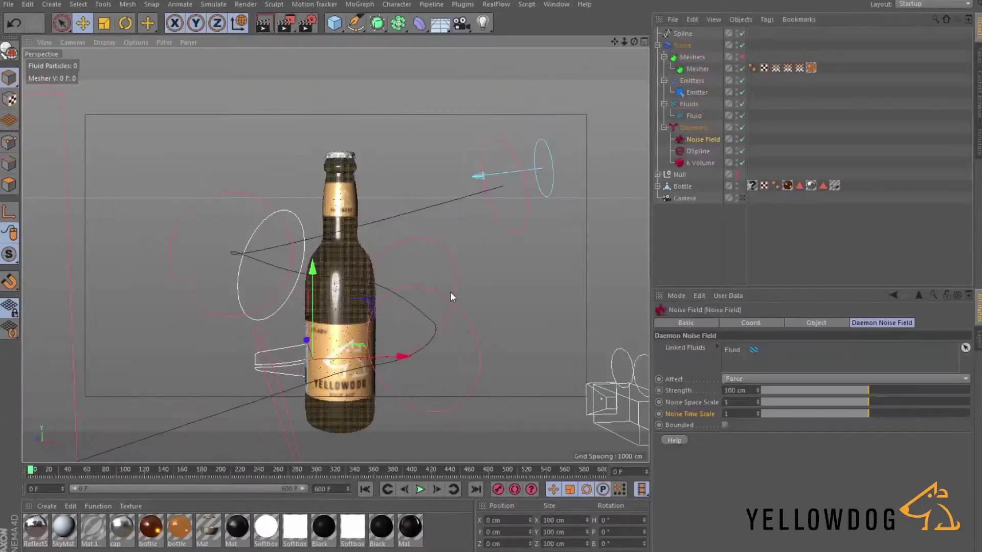
alt+drag(450, 292, 426, 407)
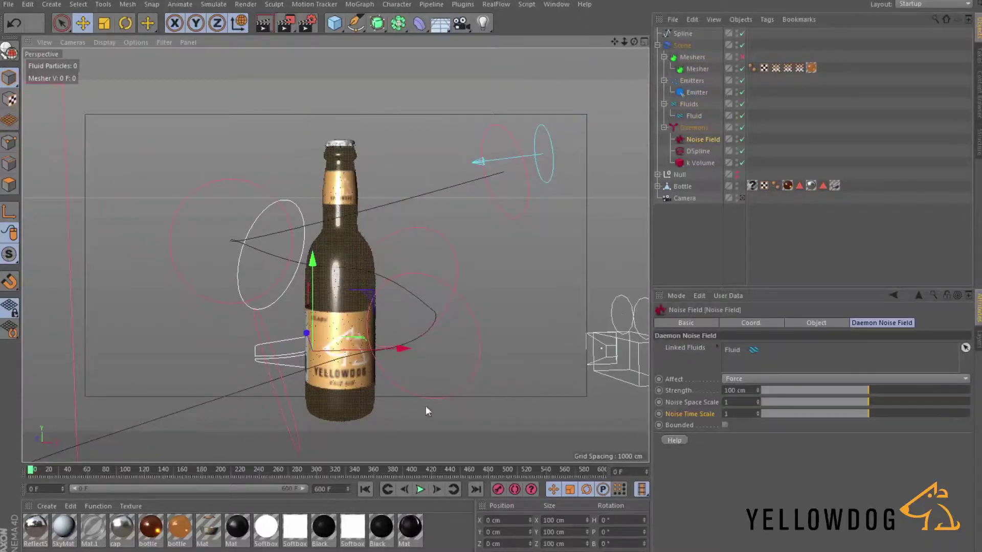
click(420, 490)
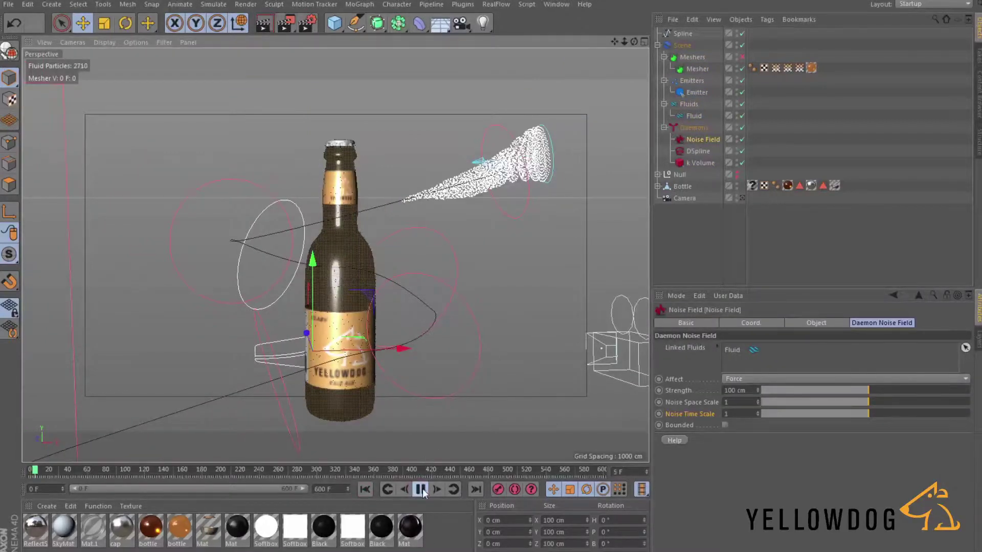
click(419, 490)
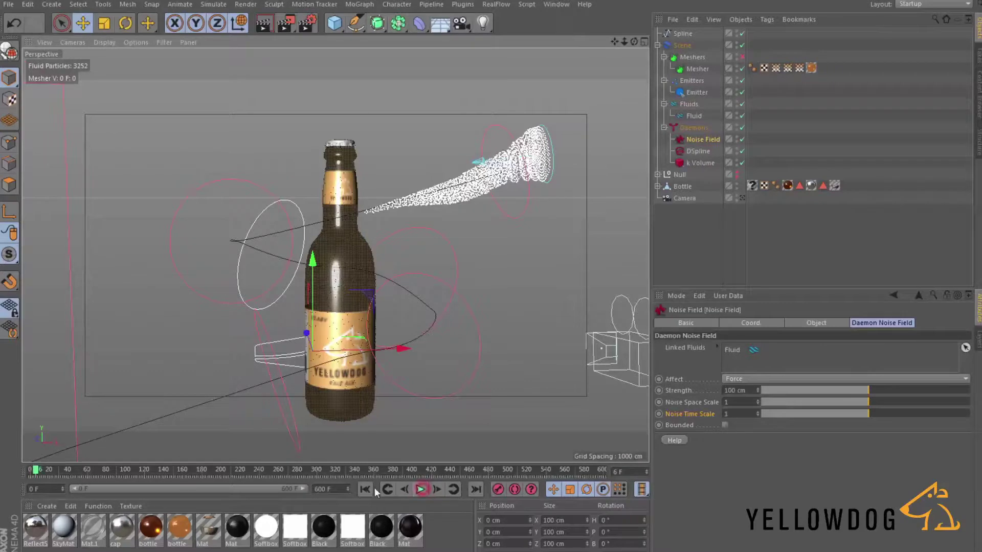
click(364, 490)
Step: Set the Noise Field's Affect to Velocity and its Strength to 20 cm
click(736, 379)
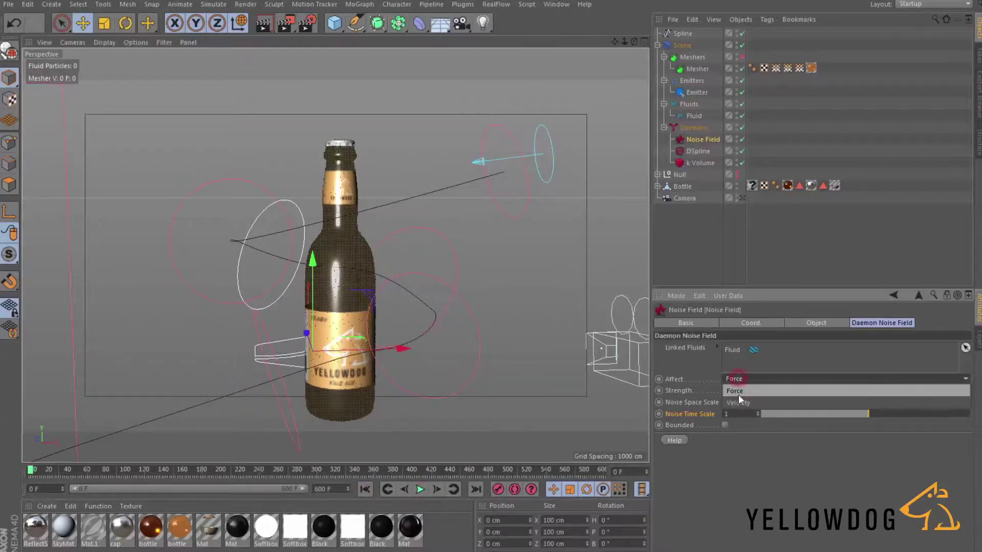
click(742, 391)
click(744, 390)
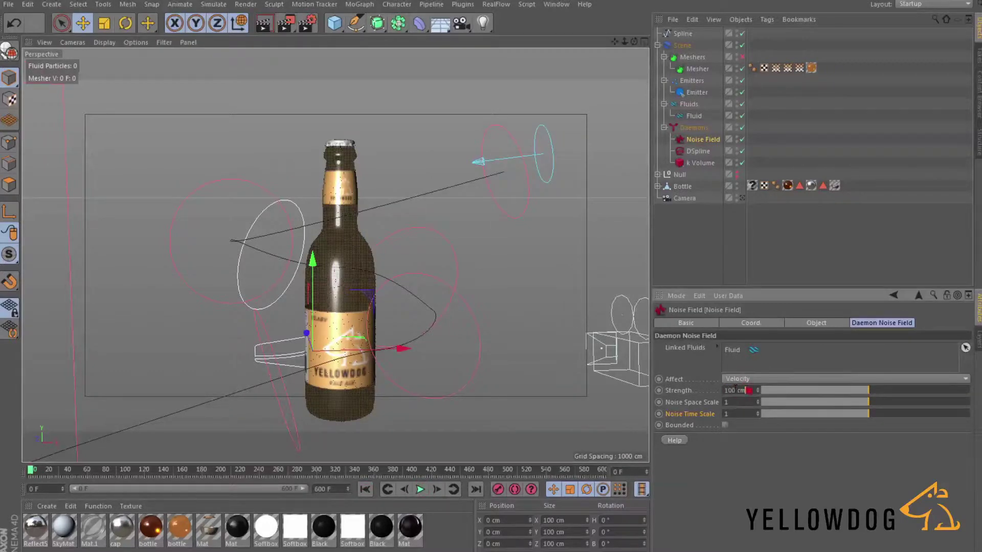
text(1)
Step: Play the simulation past frame 12 to check the velocity-based noise, and rewind it
click(420, 489)
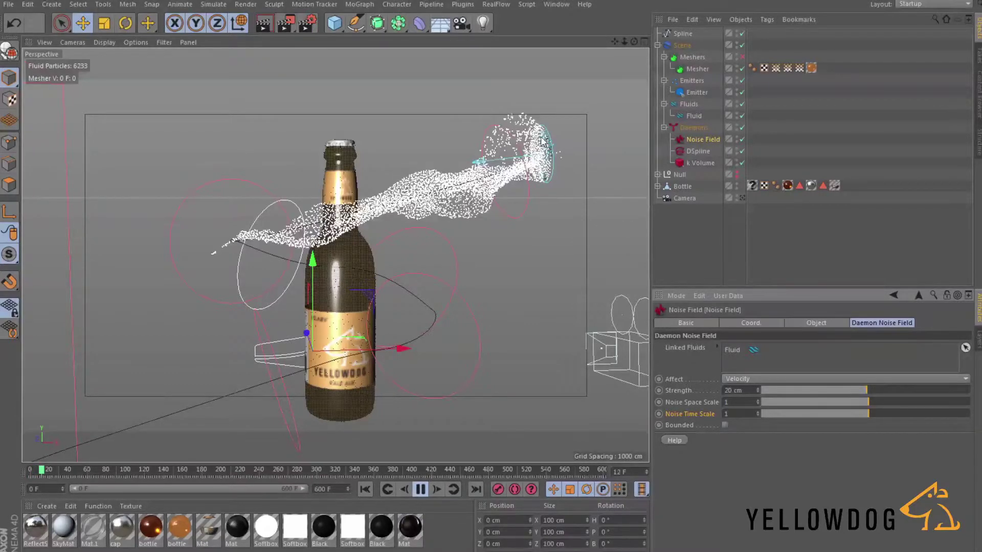
click(419, 489)
click(365, 489)
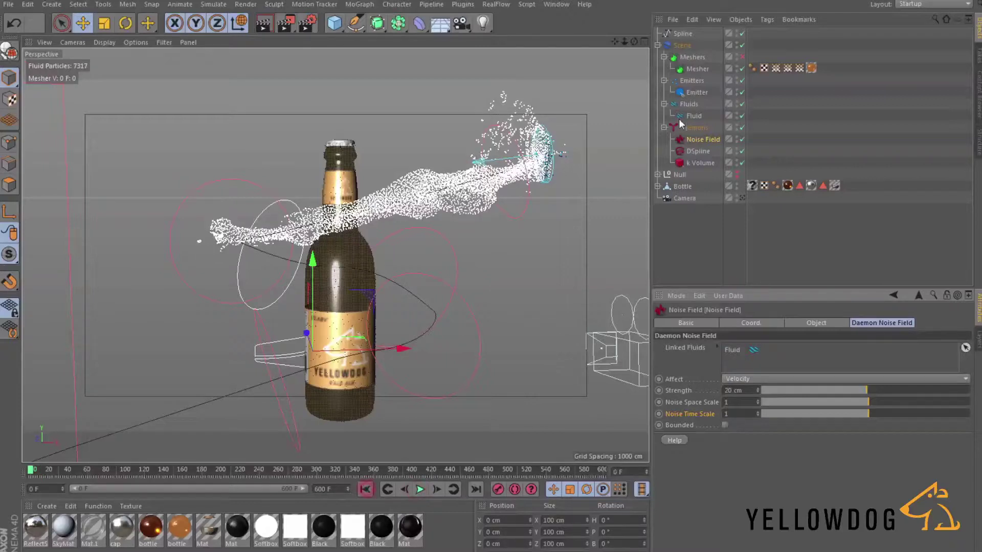
Step: Move the emitter closer to the spline's upper end, to about X 384 cm and Y 722 cm, and start the simulation
click(695, 93)
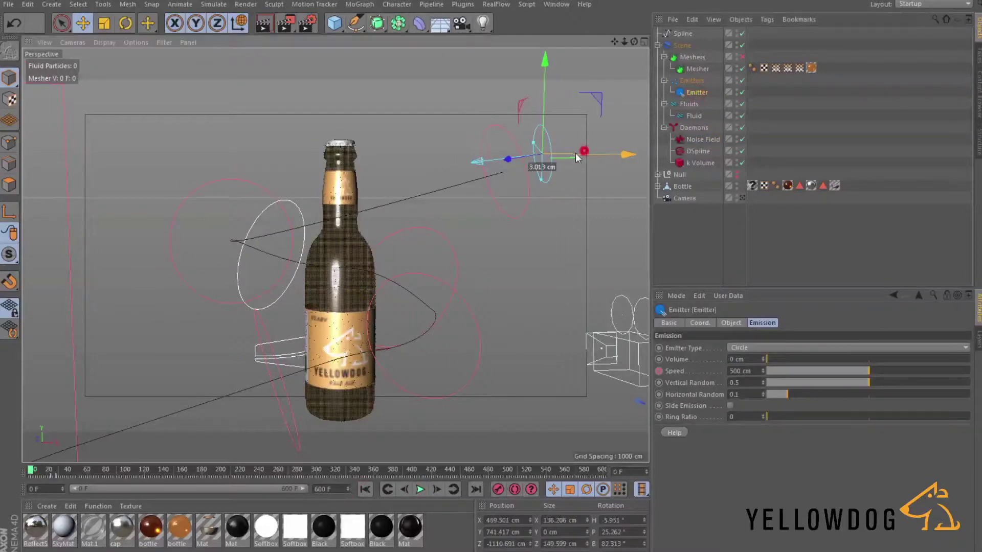
drag(581, 154, 553, 148)
drag(508, 105, 511, 113)
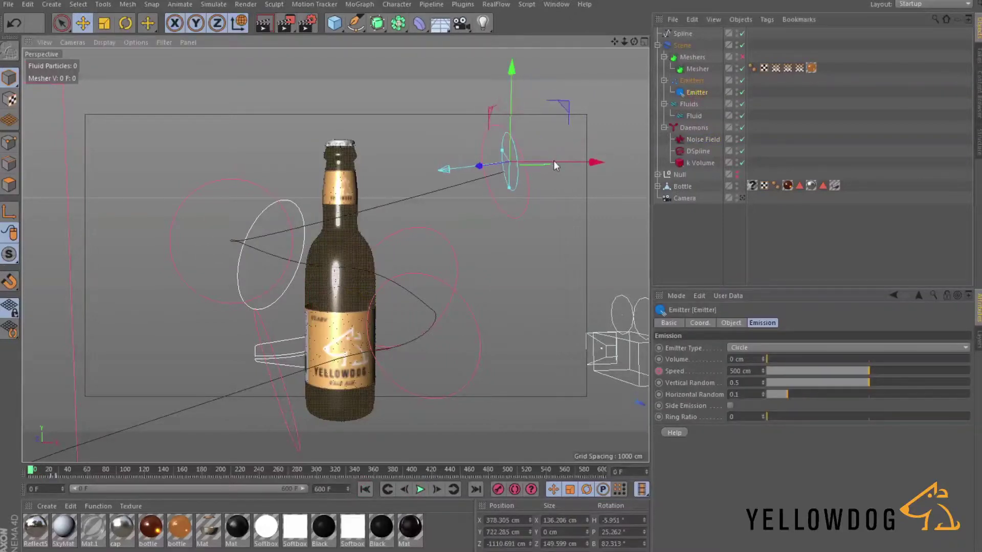
click(420, 489)
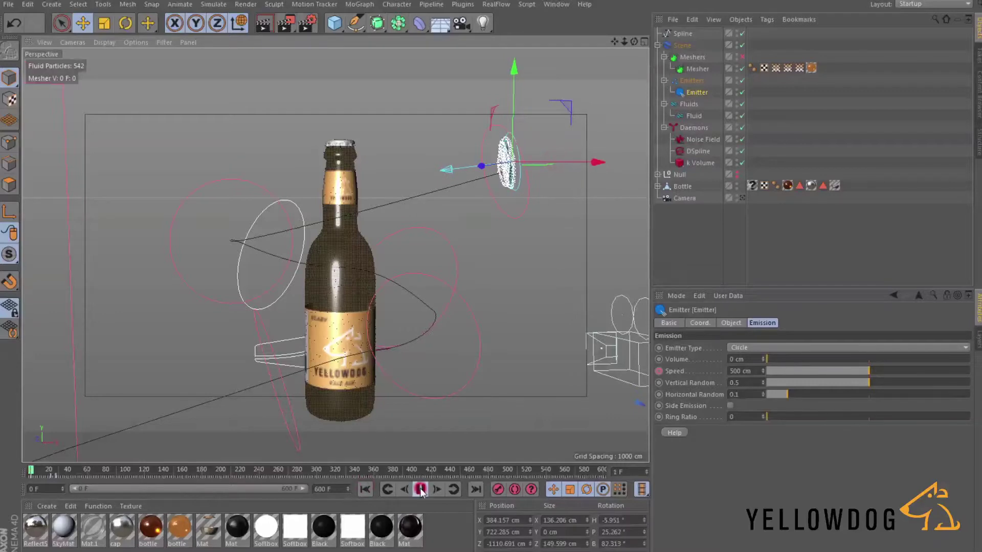